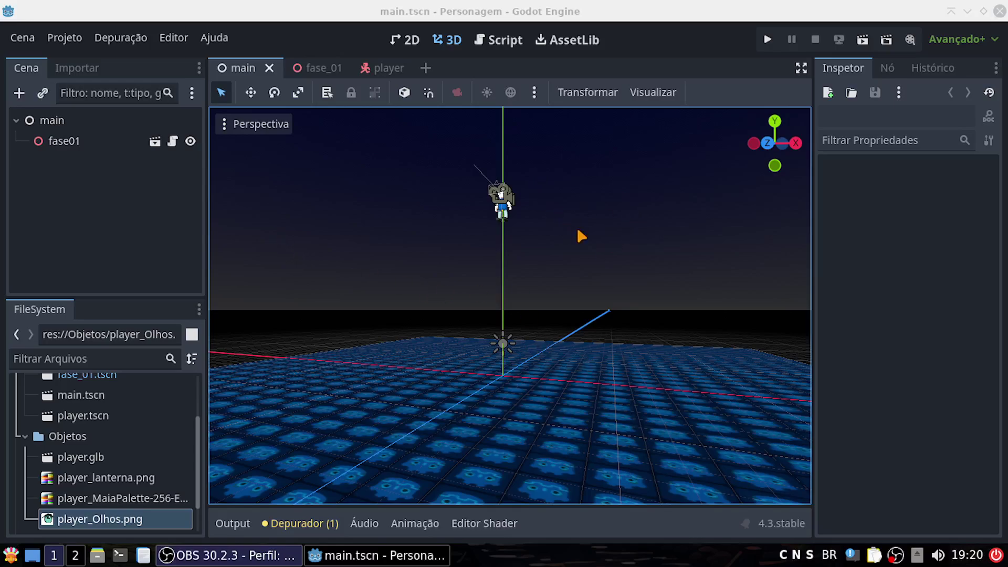
Run the Personagem game maximized, then capture and release the mouse twice with Esc.
left_click(768, 42)
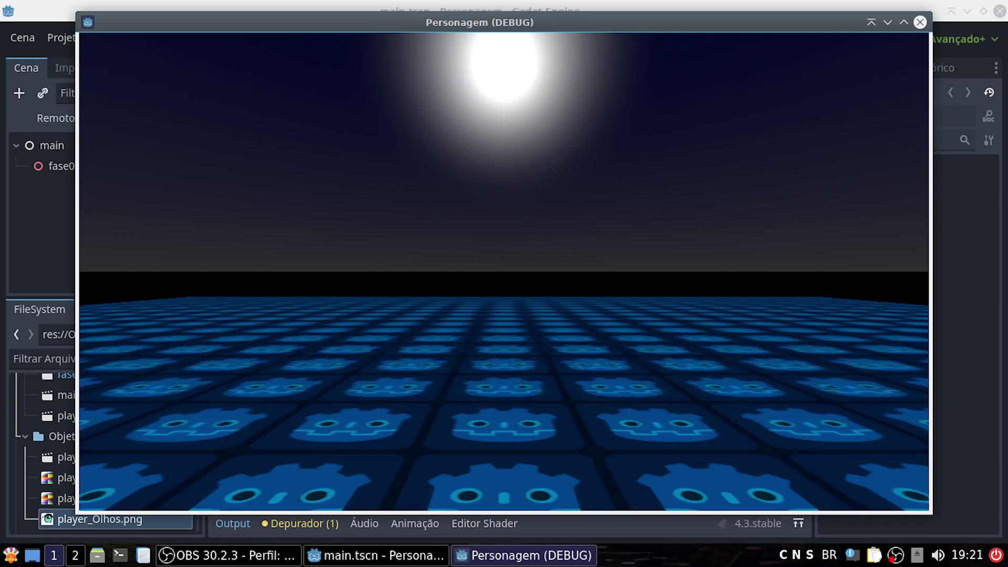
left_click(903, 22)
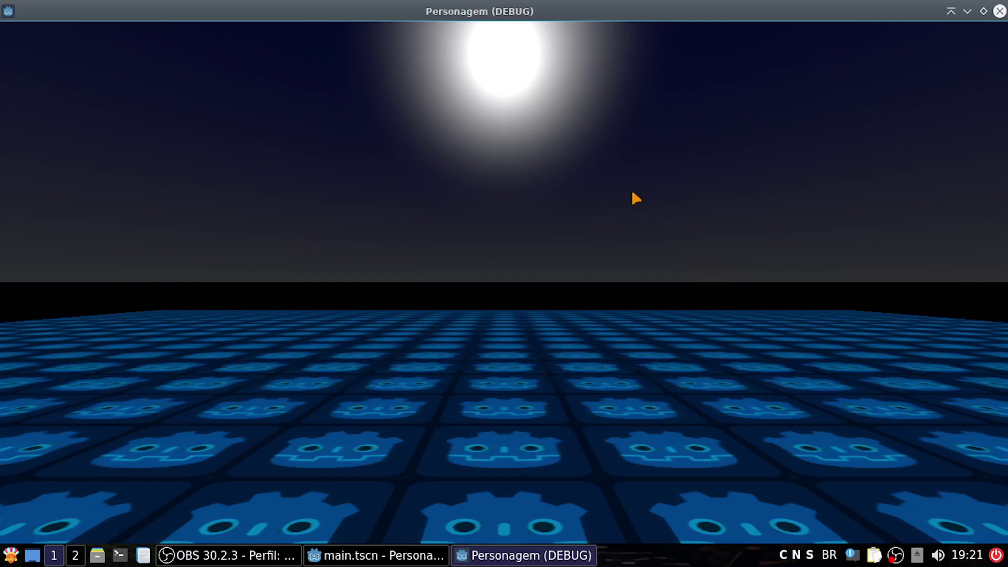
left_click(748, 304)
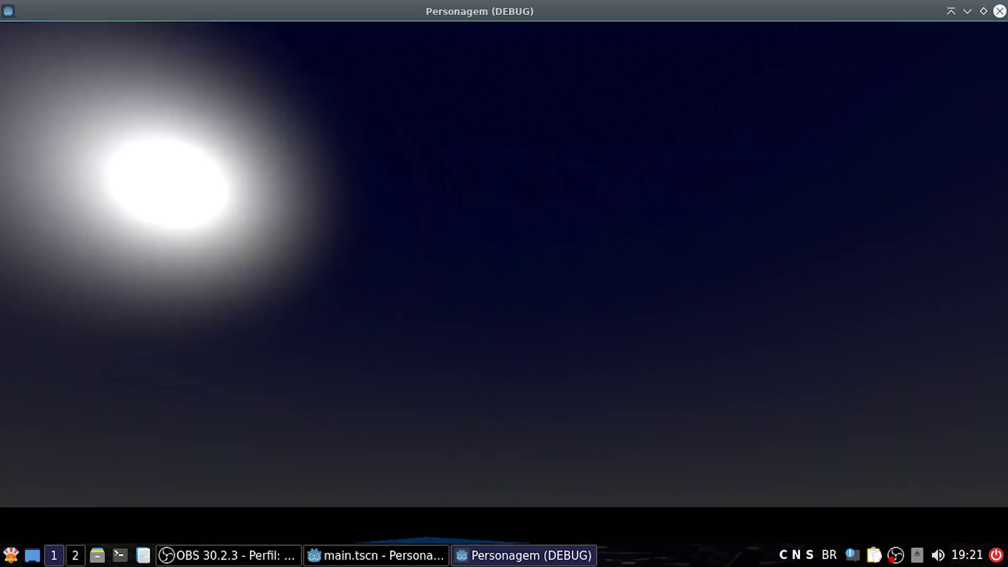
mouse_move(504, 283)
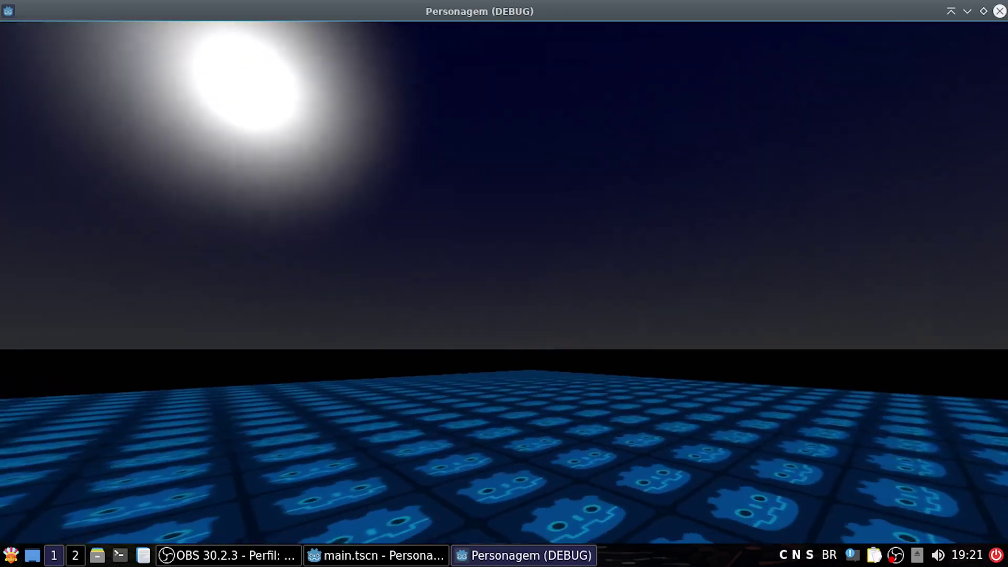
key("Escape")
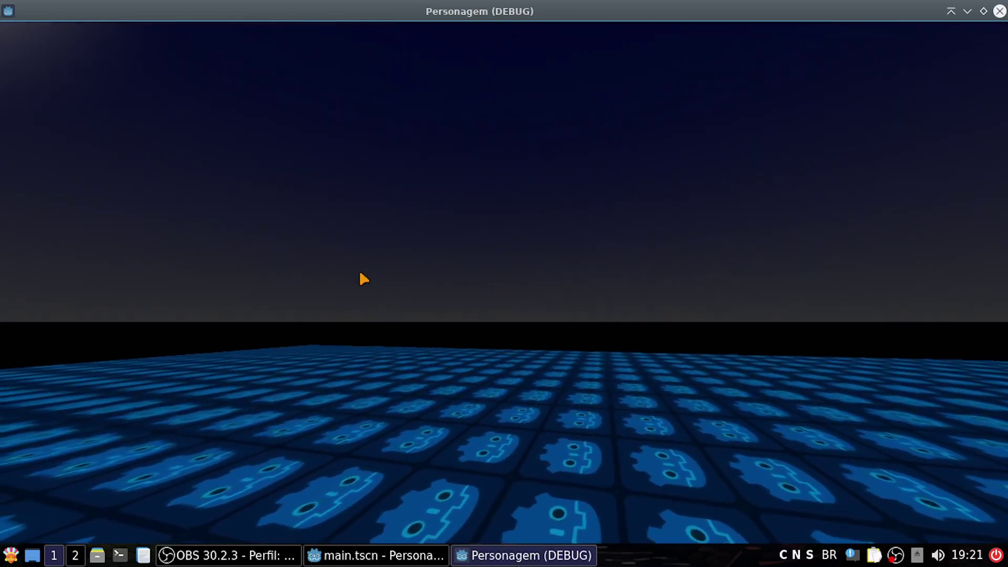
left_click(642, 407)
mouse_move(504, 283)
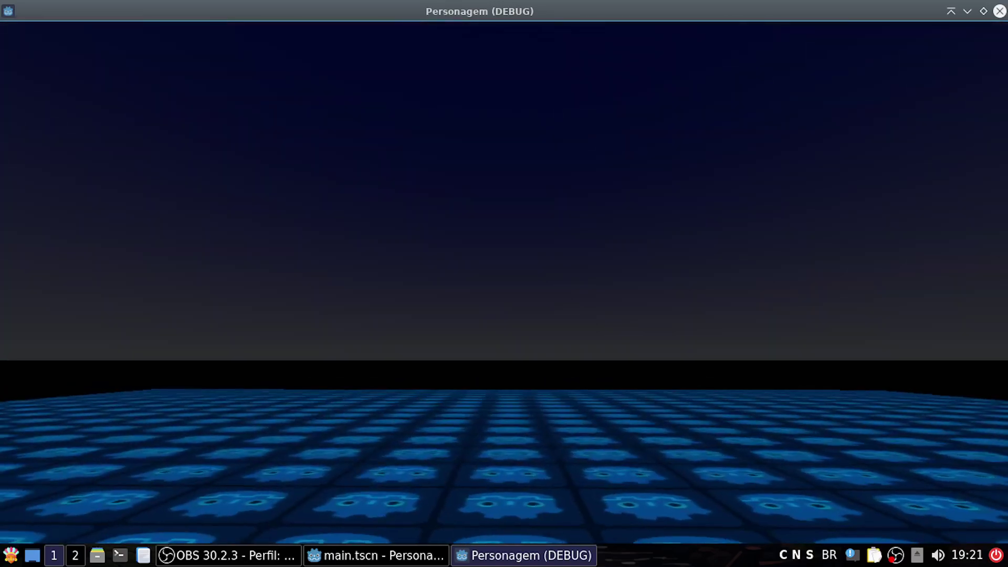
key("Escape")
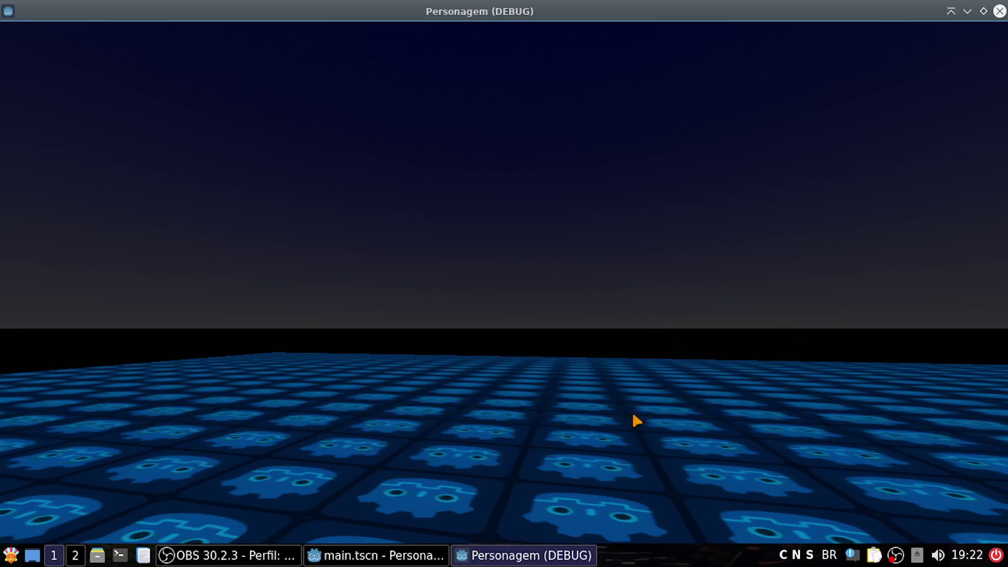
Capture and release the mouse a few more times in-game, then close the debug window.
left_click(676, 335)
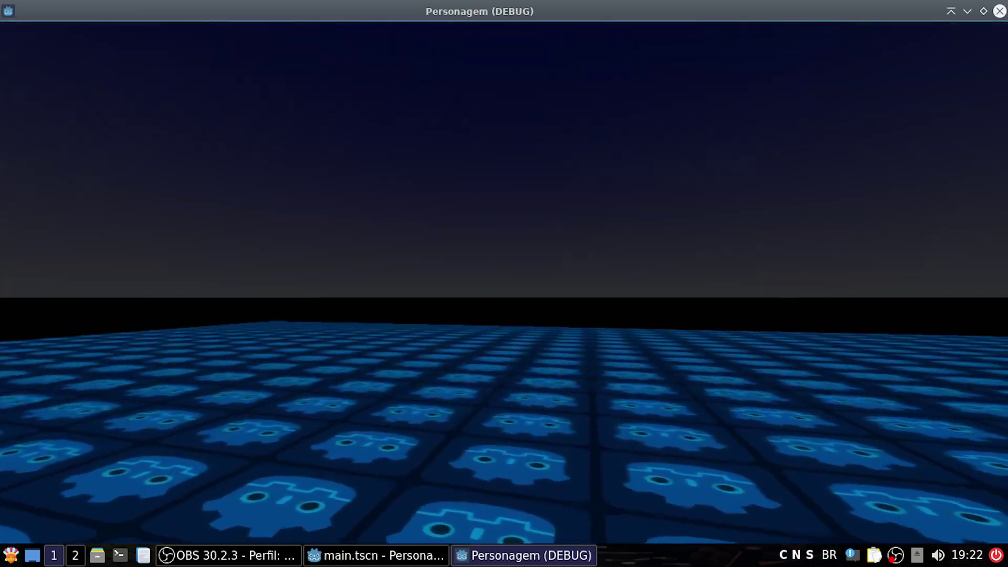
key("Escape")
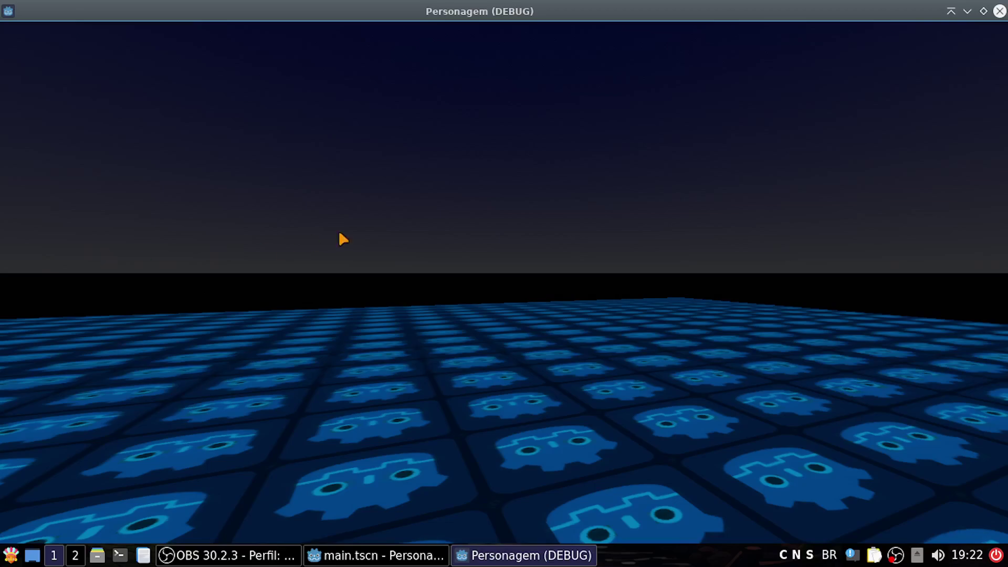
key("Escape")
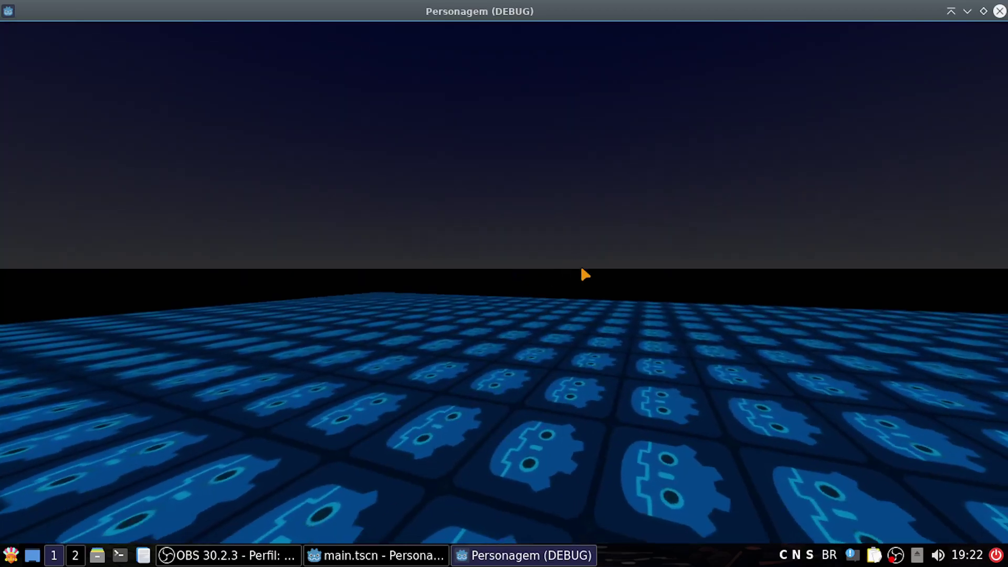
left_click(585, 180)
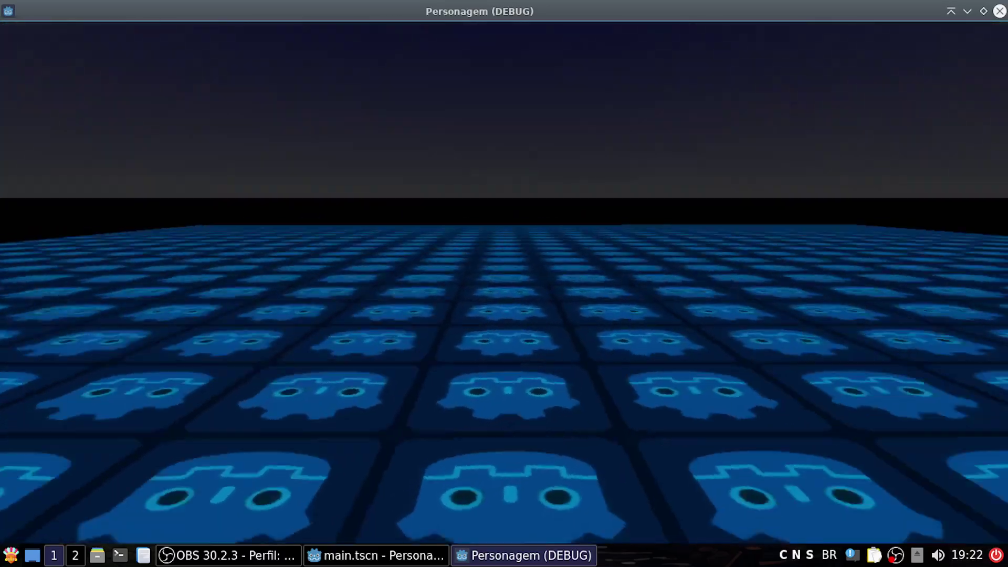
key("Escape")
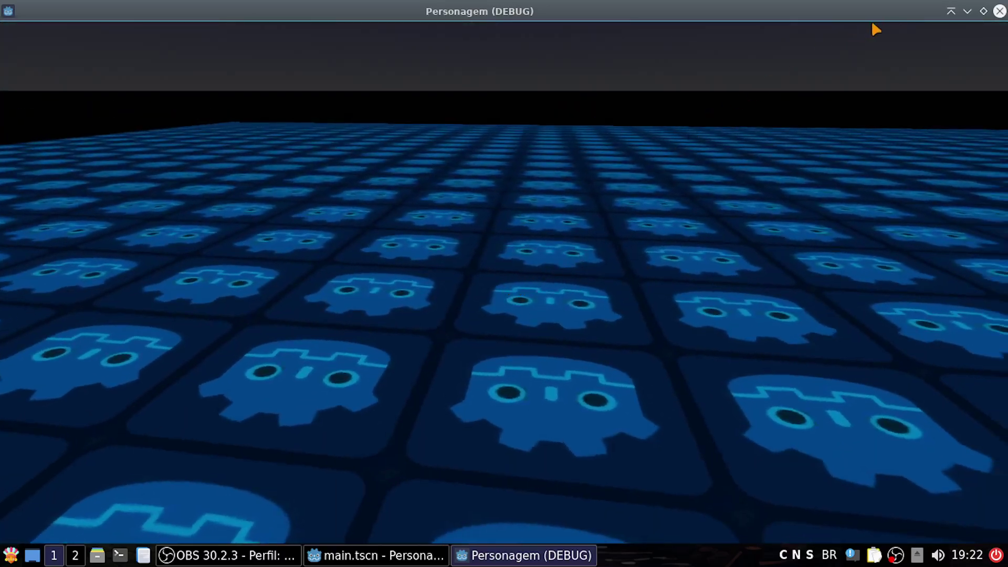
left_click(1000, 11)
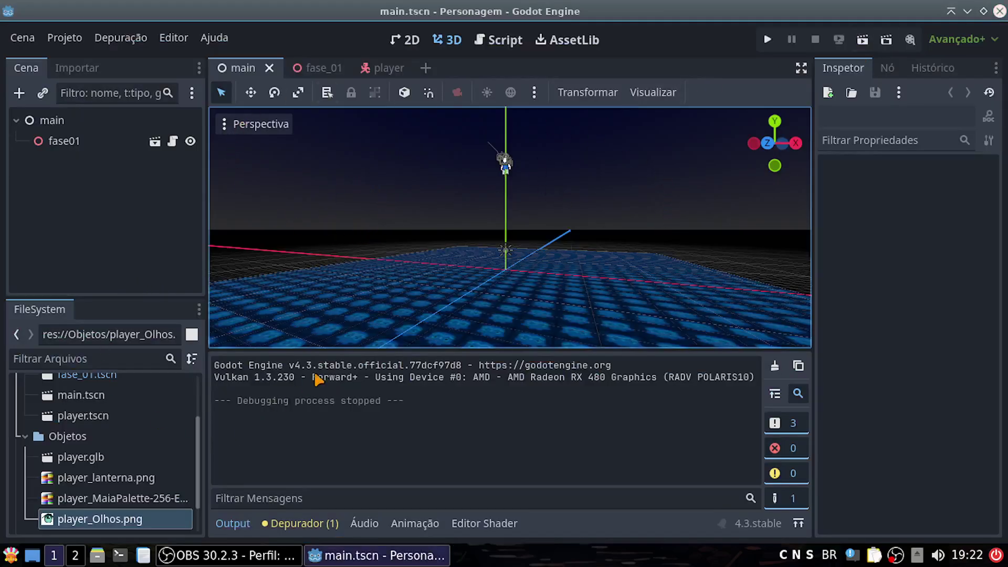
Collapse the Output panel and switch to the player scene tab.
left_click(233, 523)
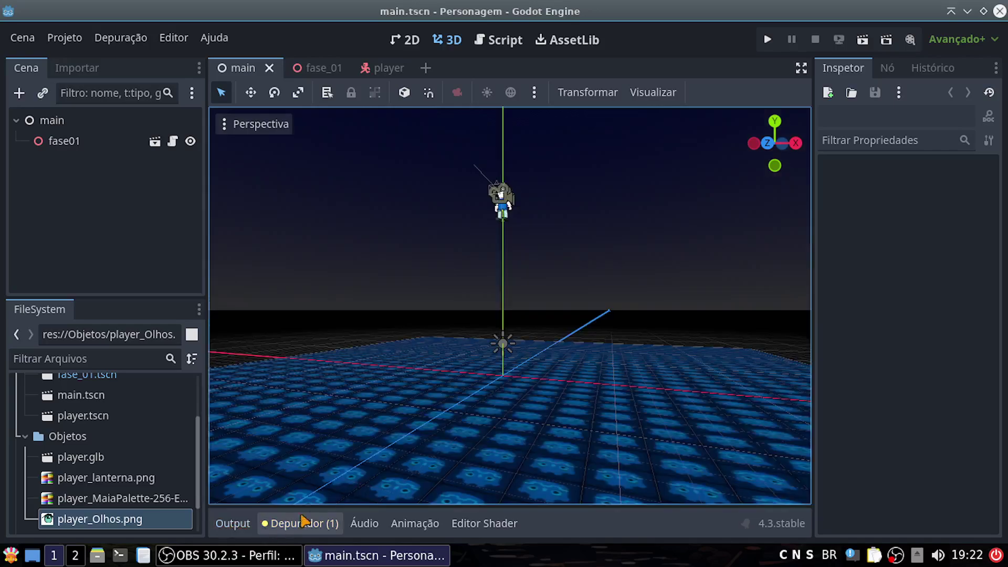
left_click(389, 69)
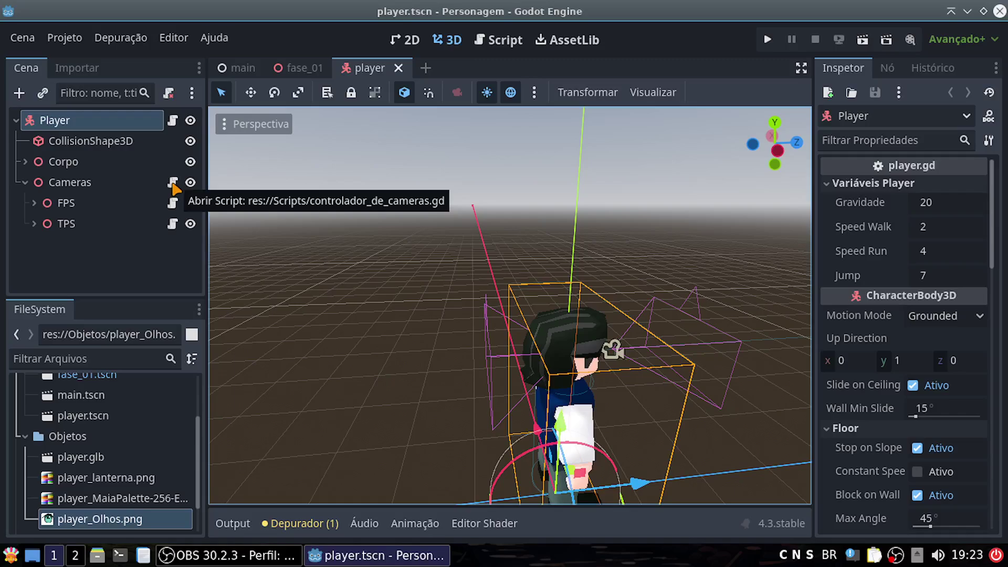
Open the script attached to the Cameras node from the Scene dock.
left_click(173, 184)
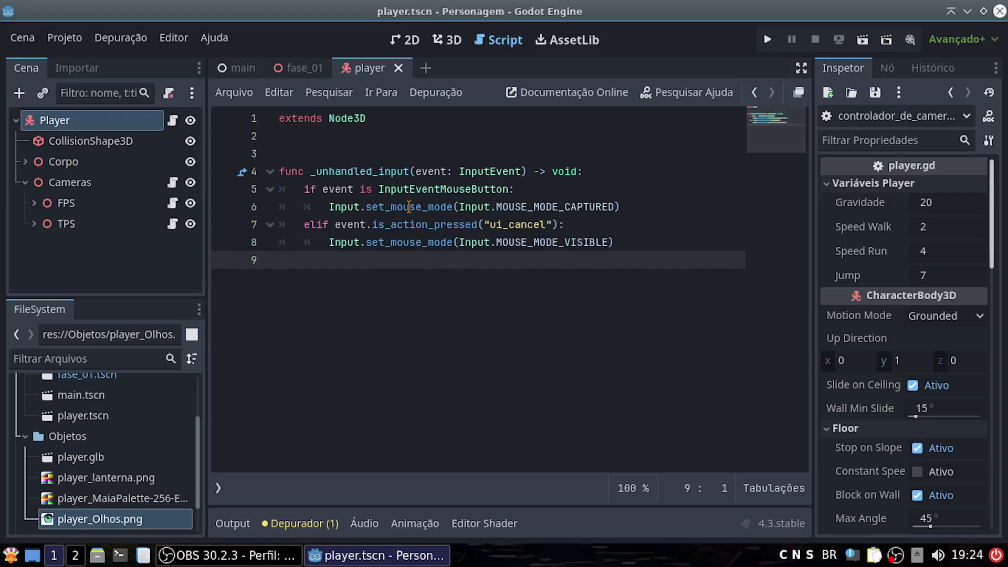
left_click(372, 171)
left_click_drag(372, 172, 311, 175)
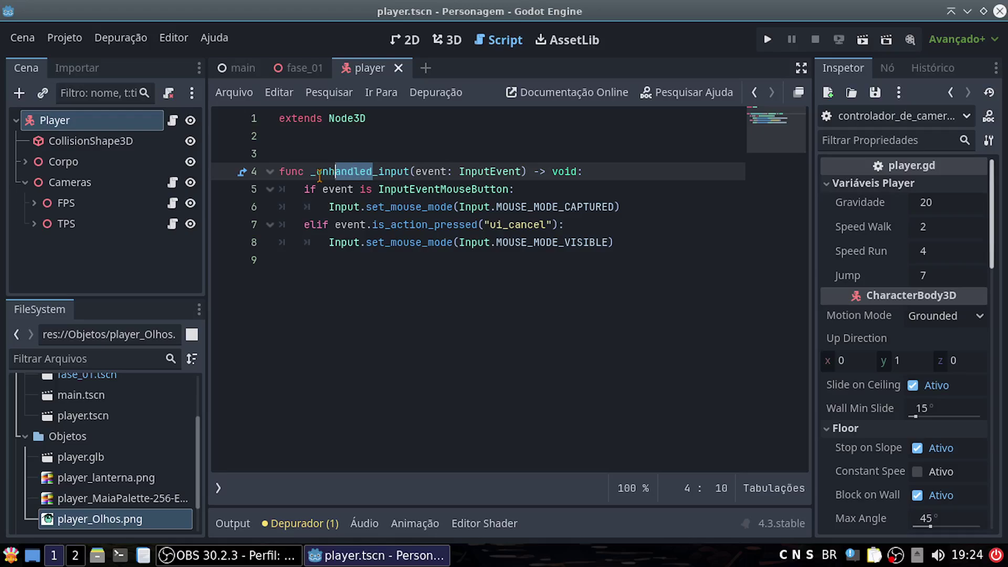
key("BackSpace")
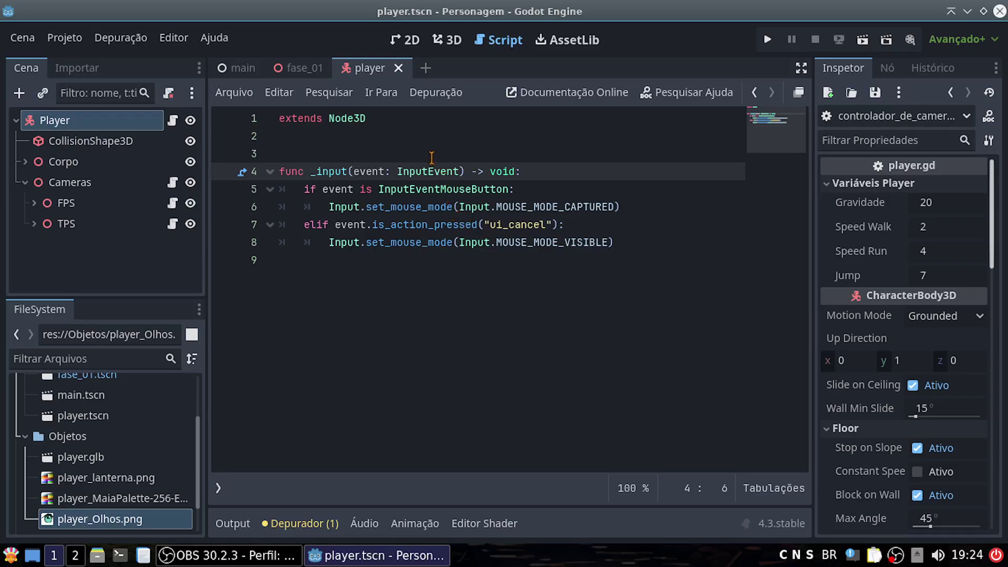
key("ctrl+z")
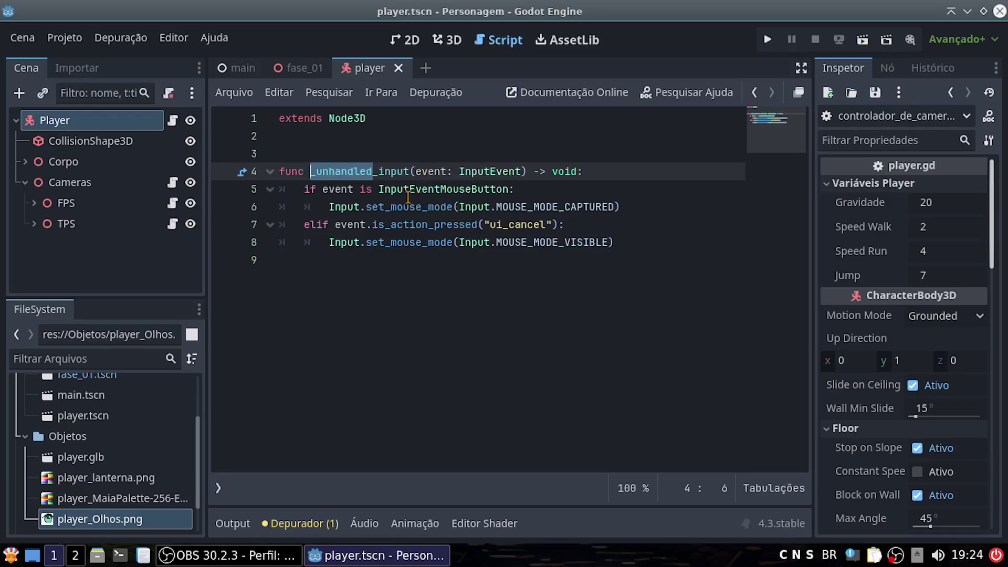
left_click(390, 173)
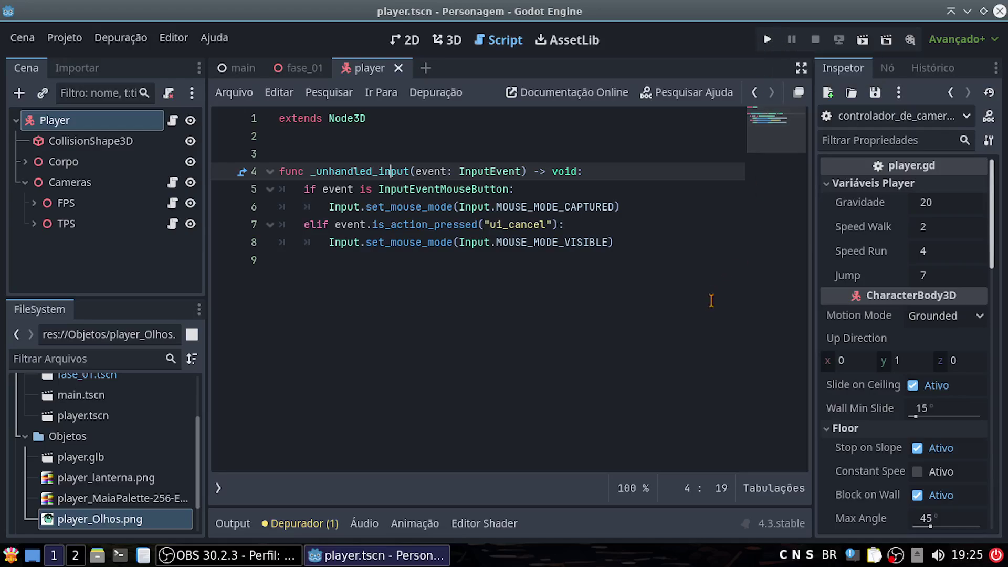
left_click(294, 524)
left_click(290, 525)
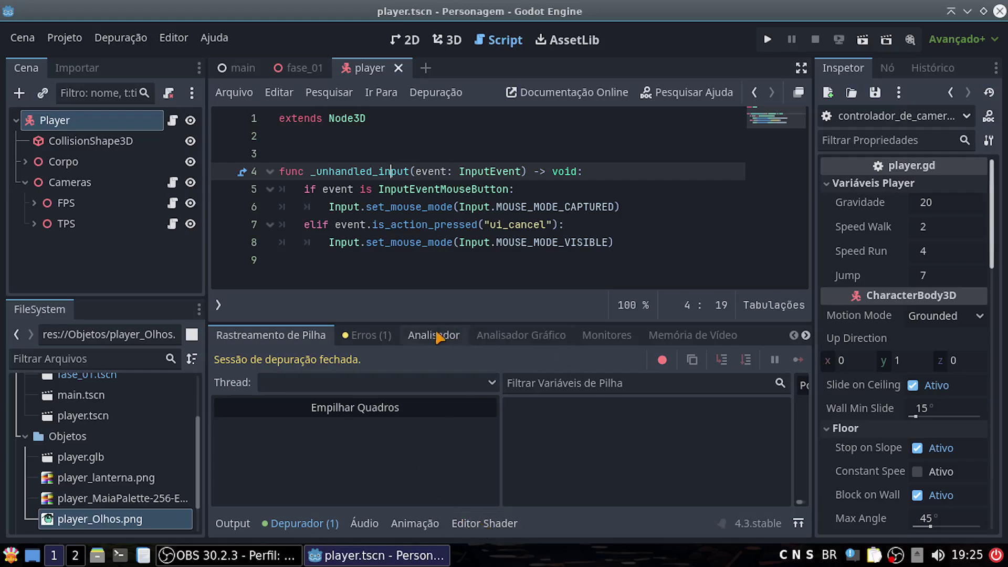
left_click(386, 336)
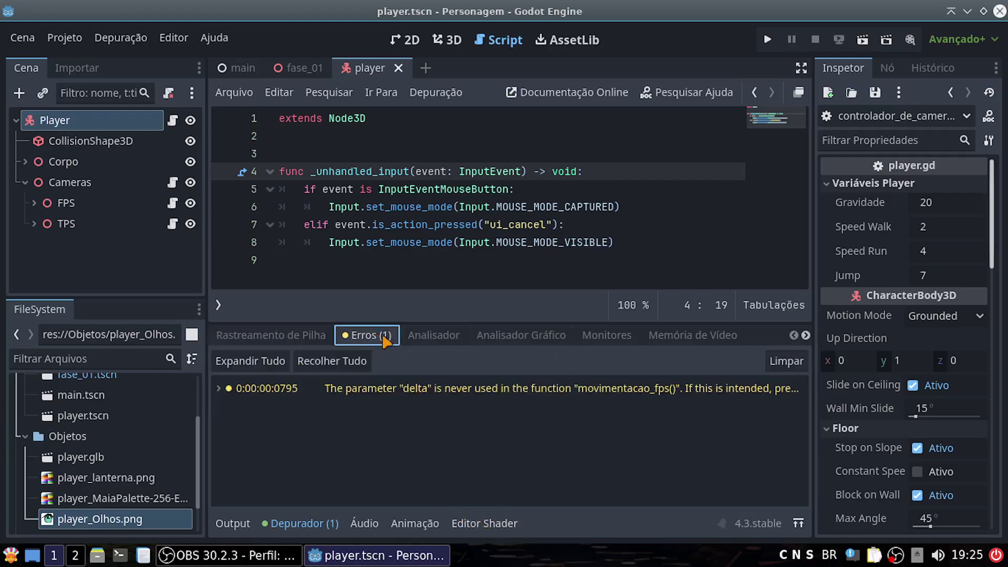
left_click(588, 339)
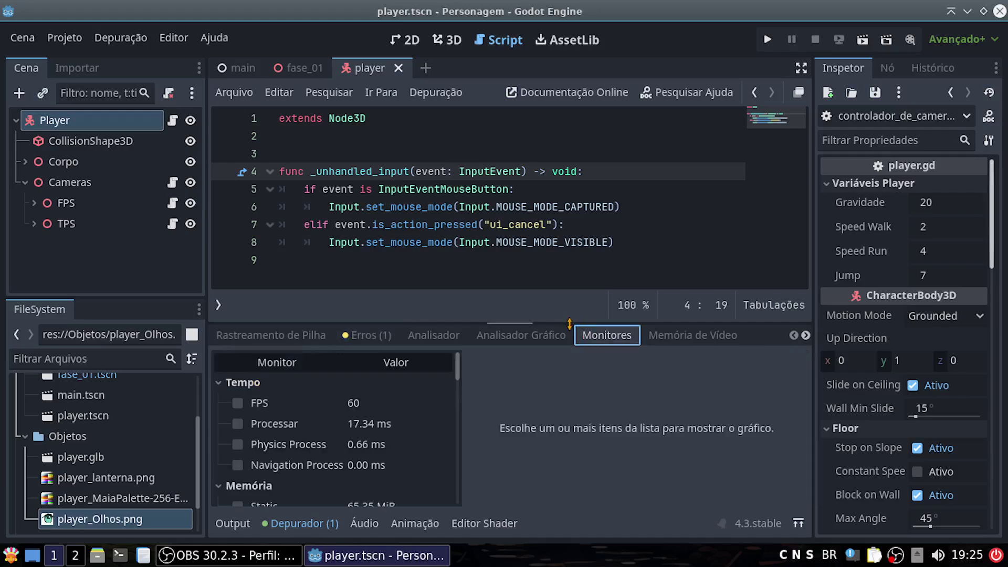
left_click(666, 336)
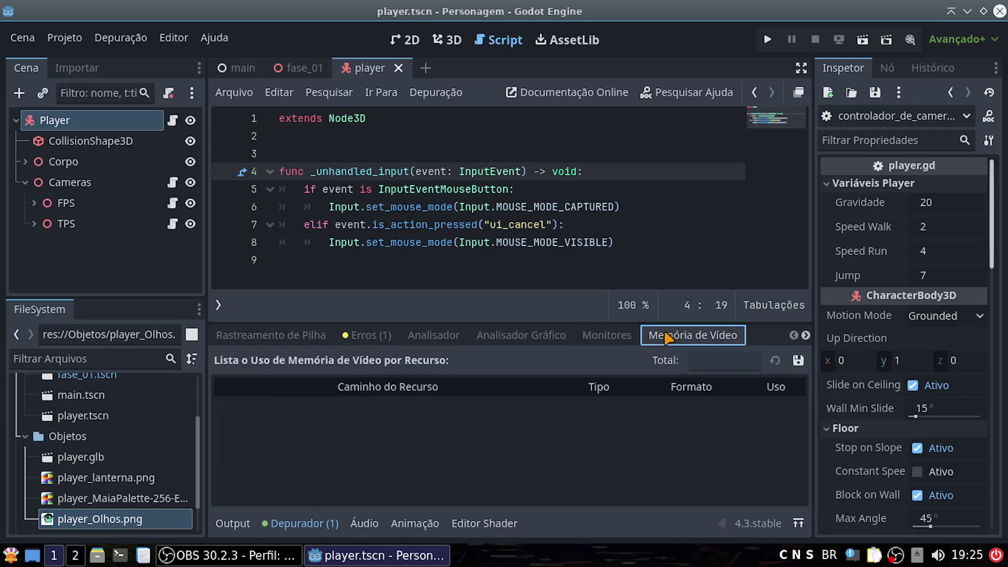
left_click(294, 336)
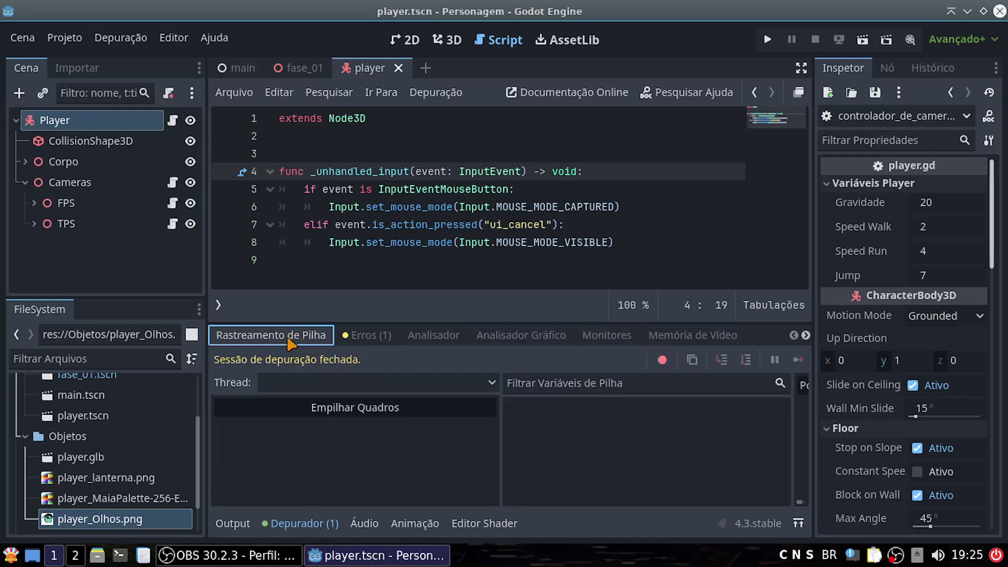
left_click(234, 525)
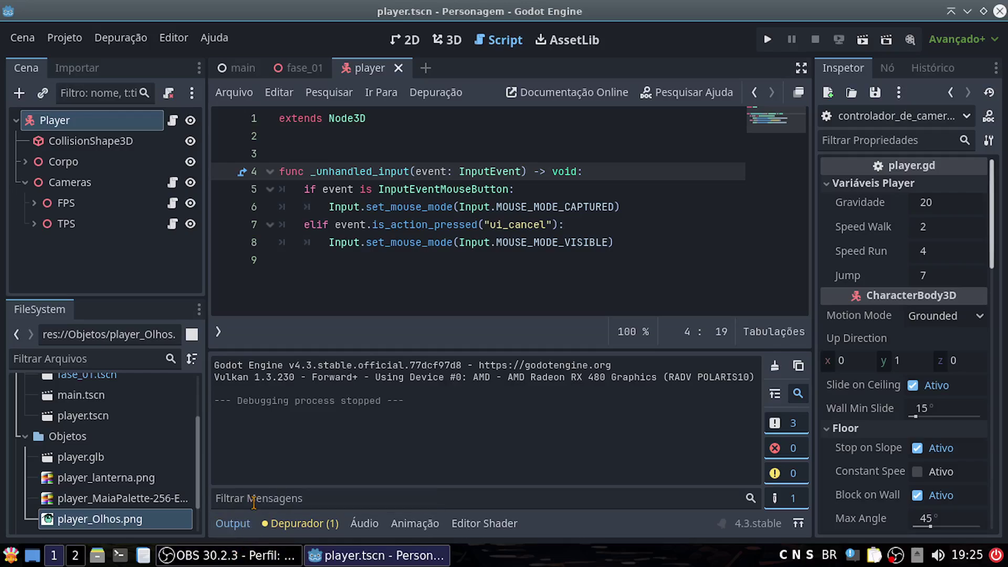
left_click(239, 519)
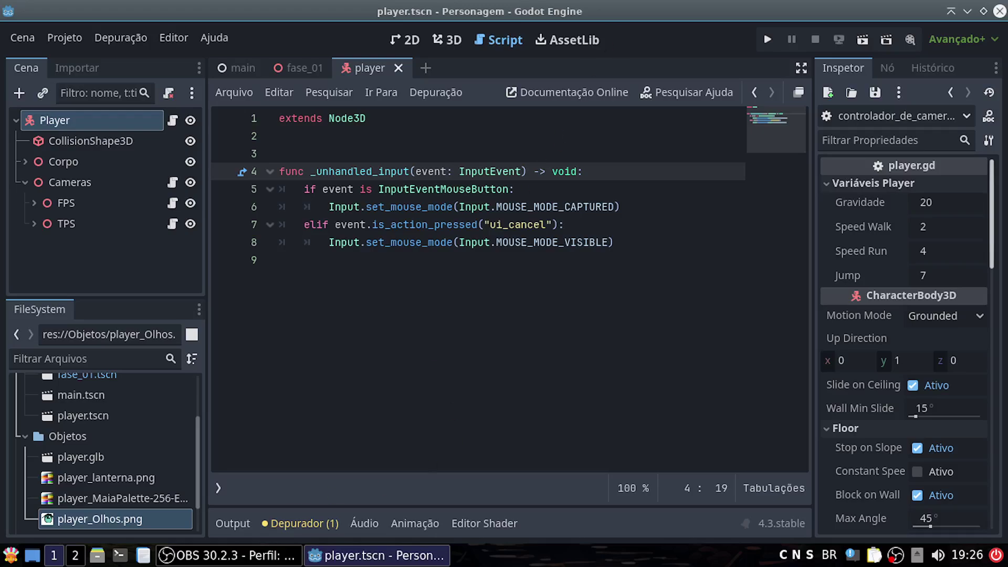
Relaunch the game, capture the mouse, move its window aside, and return to the editor's 3D view.
left_click(766, 40)
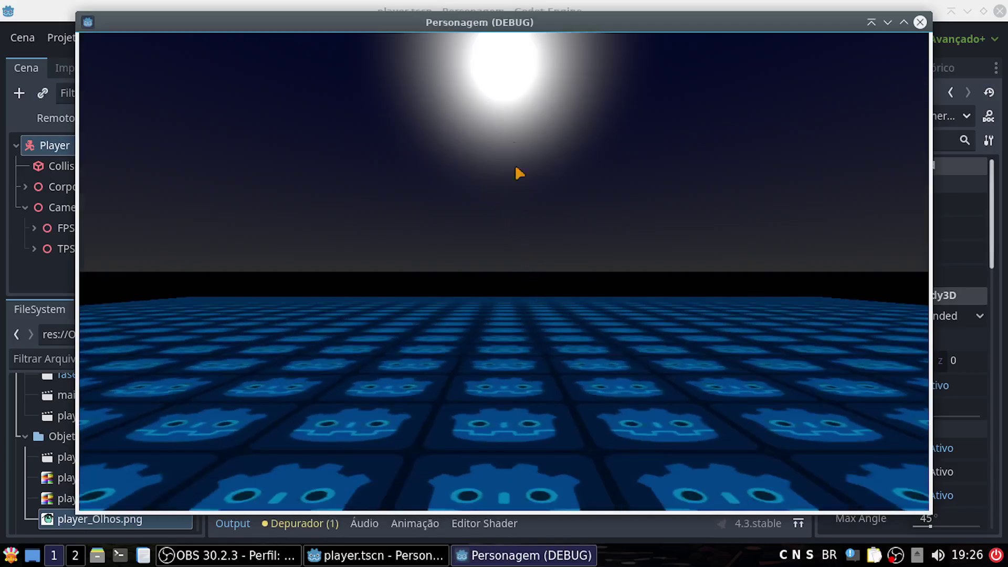
left_click(508, 275)
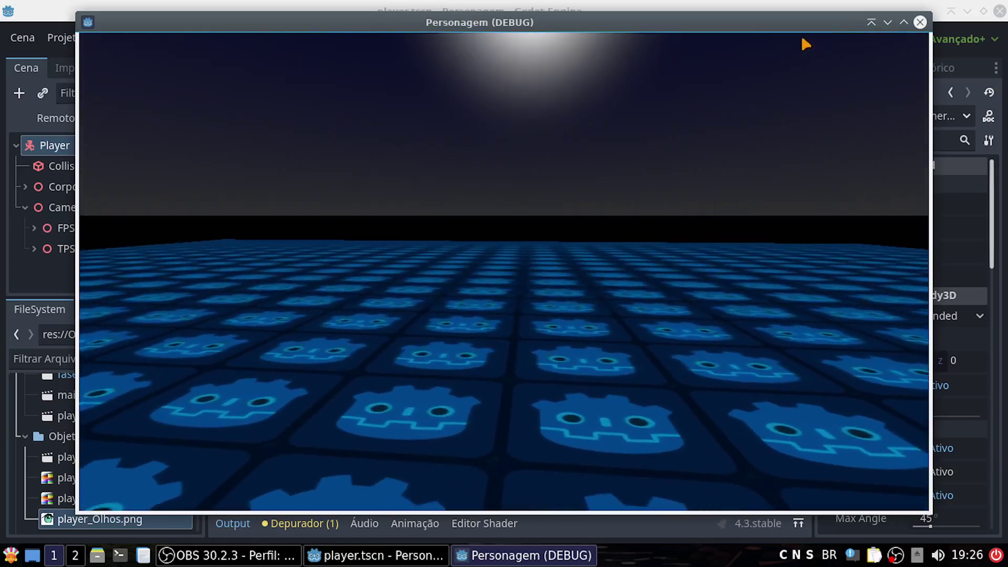
mouse_move(767, 26)
left_mouse_down()
mouse_move(930, 93)
mouse_move(729, 319)
mouse_move(751, 263)
left_mouse_up()
left_click(447, 40)
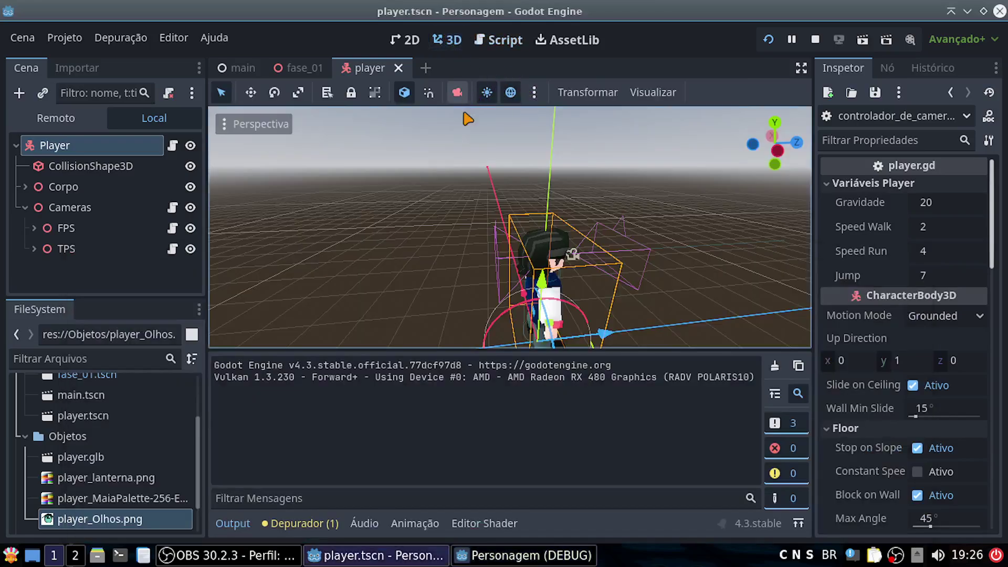
Switch to fase_01, enable camera override, and raise the Personagem (DEBUG) window to the top.
left_click(297, 68)
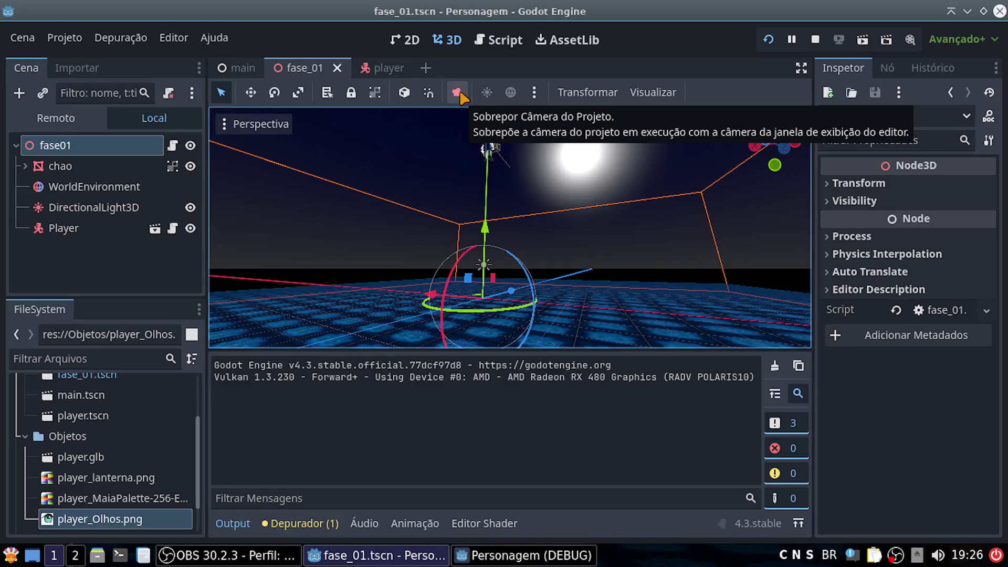
left_click(463, 95)
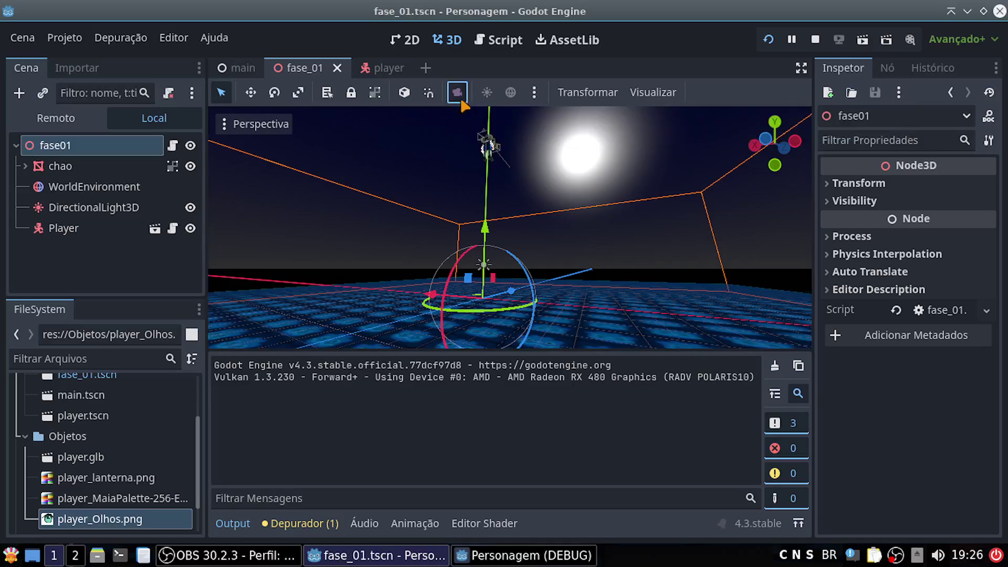
left_click(536, 558)
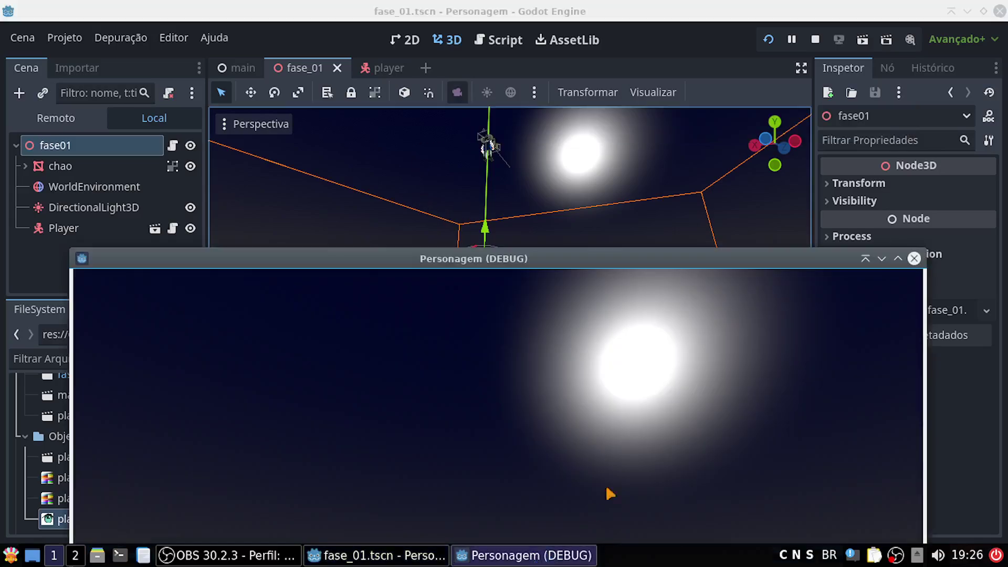
left_click_drag(587, 257, 587, 62)
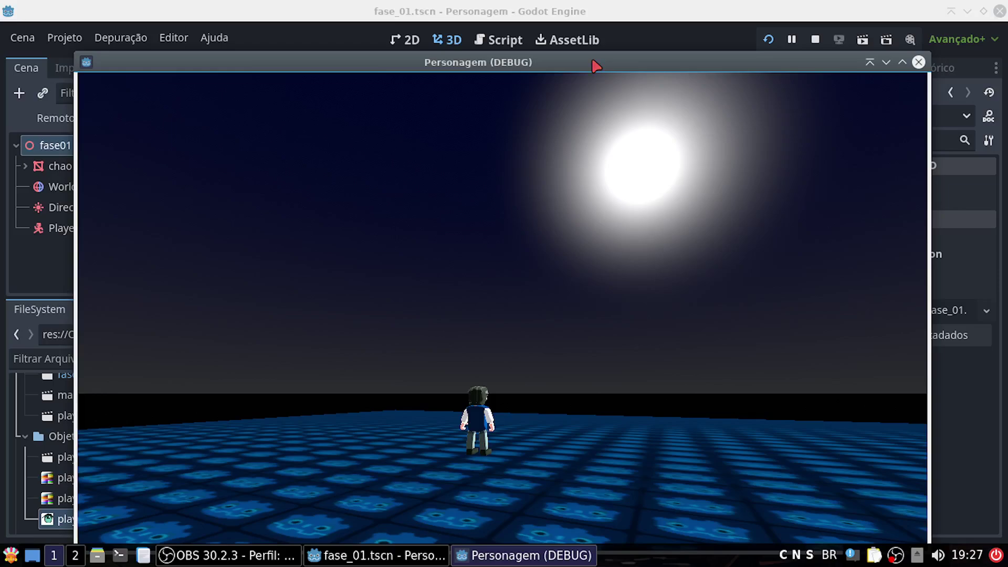
Walk and turn the character in every direction with WASD while the third-person camera follows.
left_click_drag(593, 63, 618, 29)
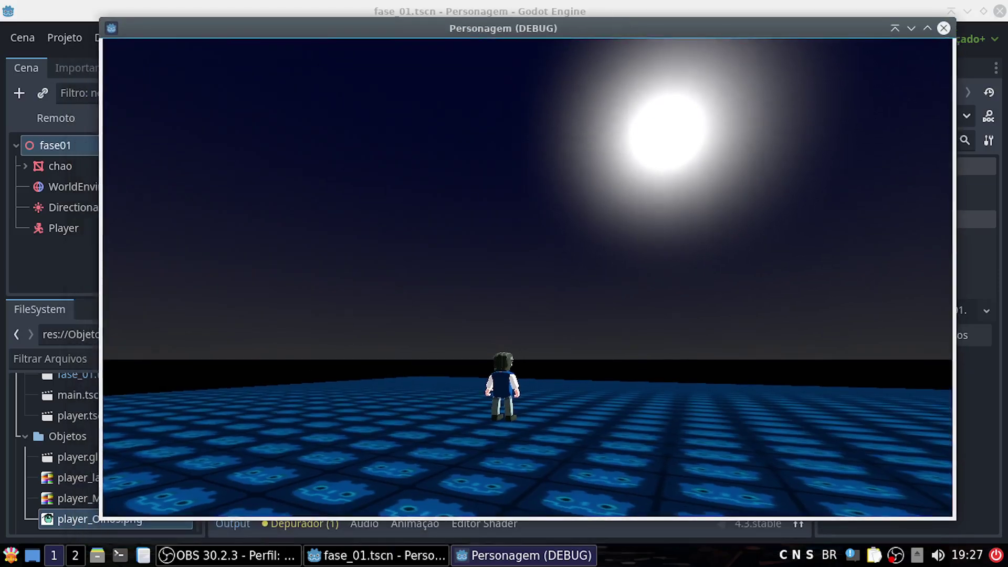
key("a")
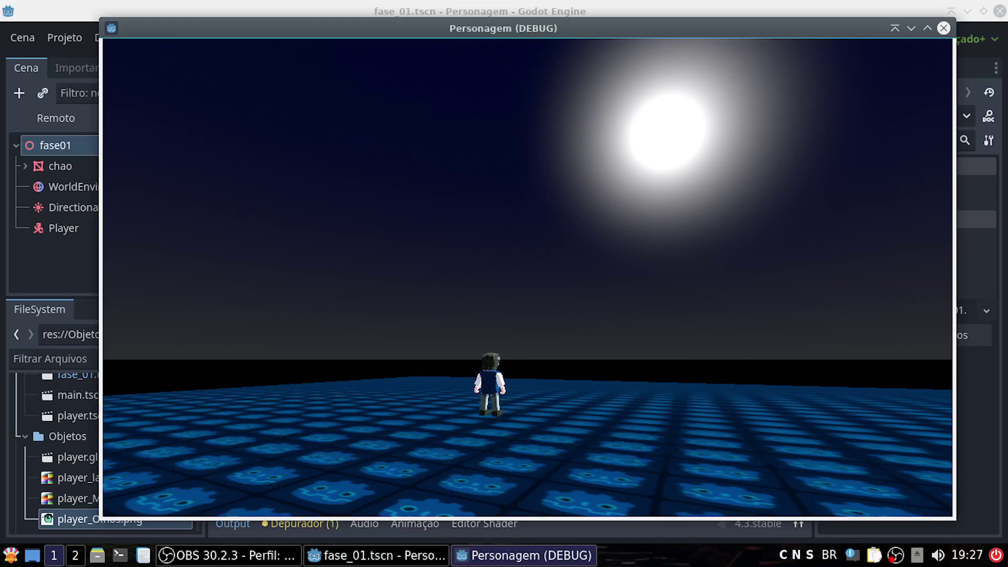
key("a")
key("d")
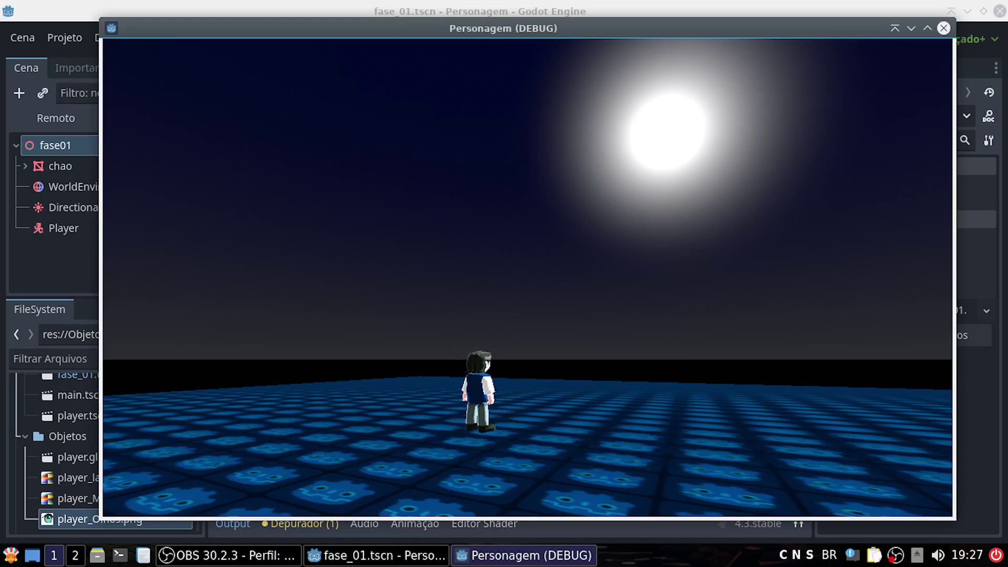
key("a")
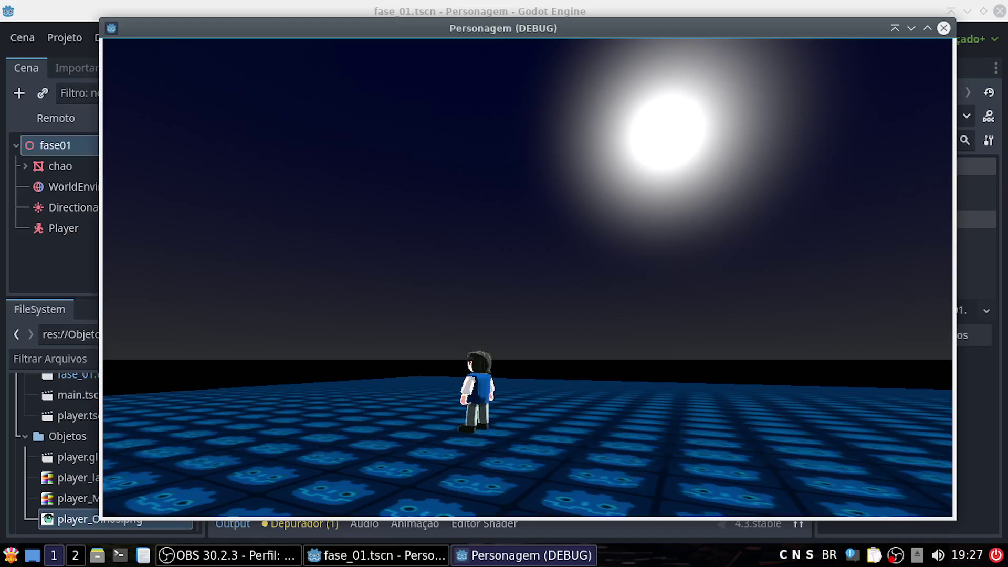
key("d")
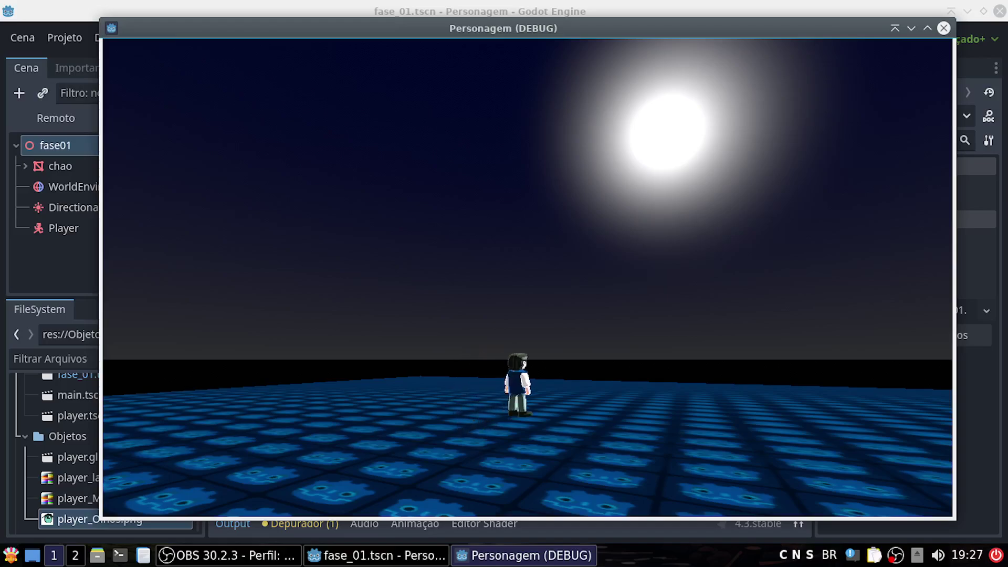
key("a")
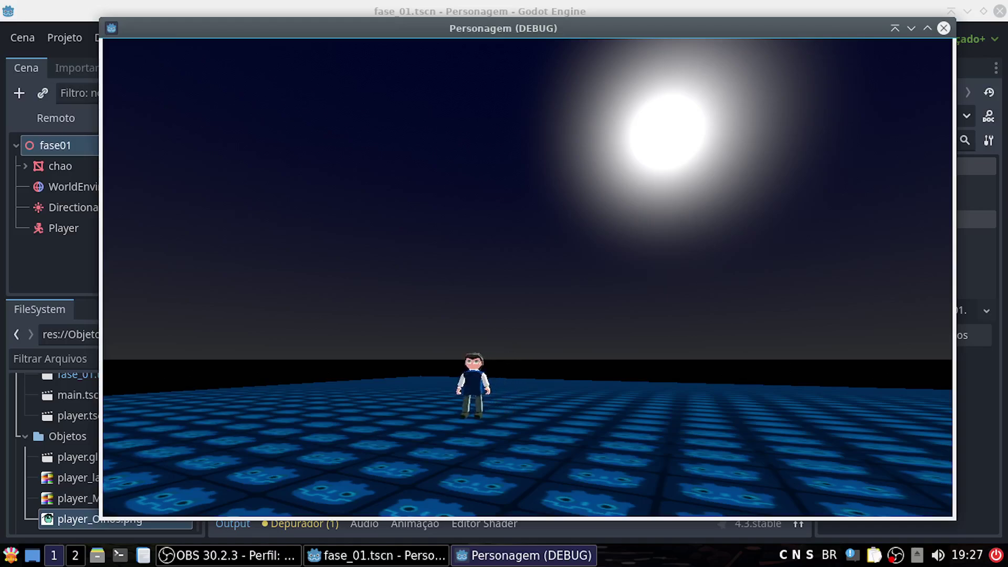
key("a")
key("s")
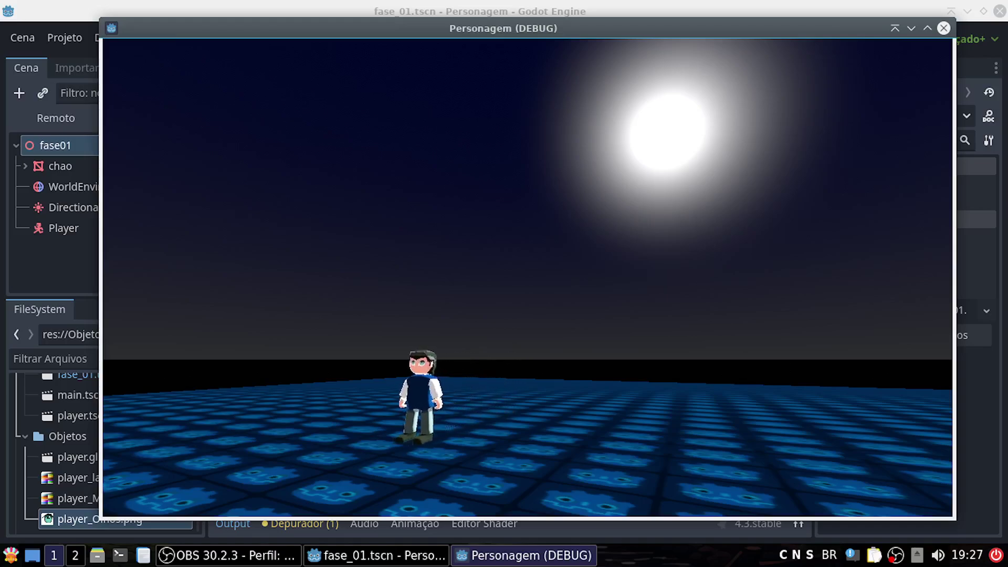
key("d")
key("s")
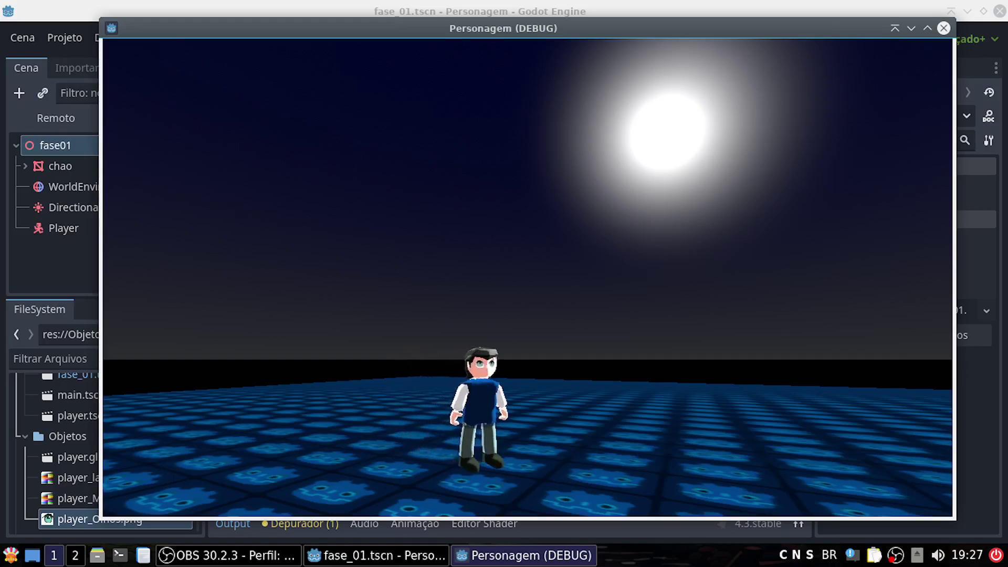
key("a")
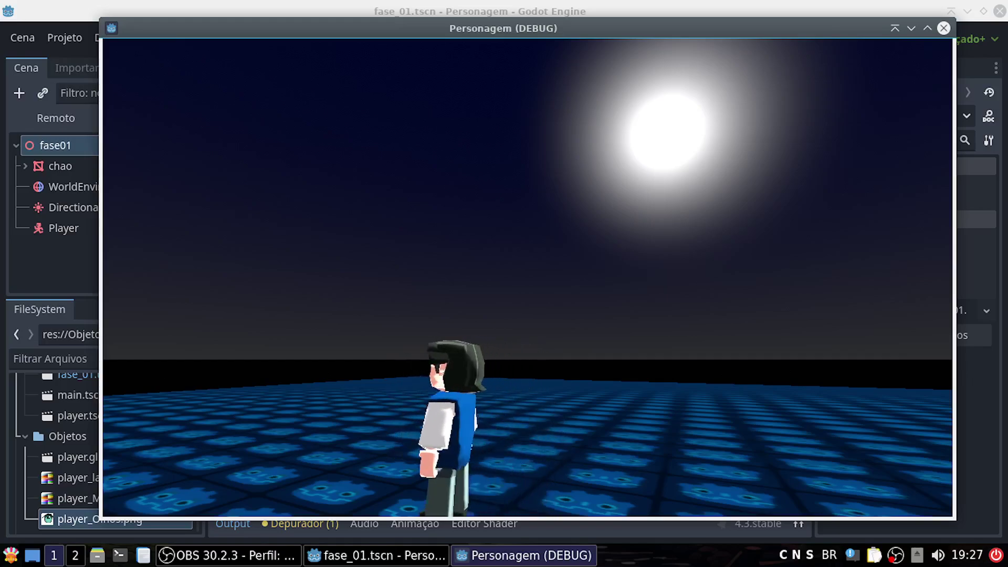
key("w")
key("d")
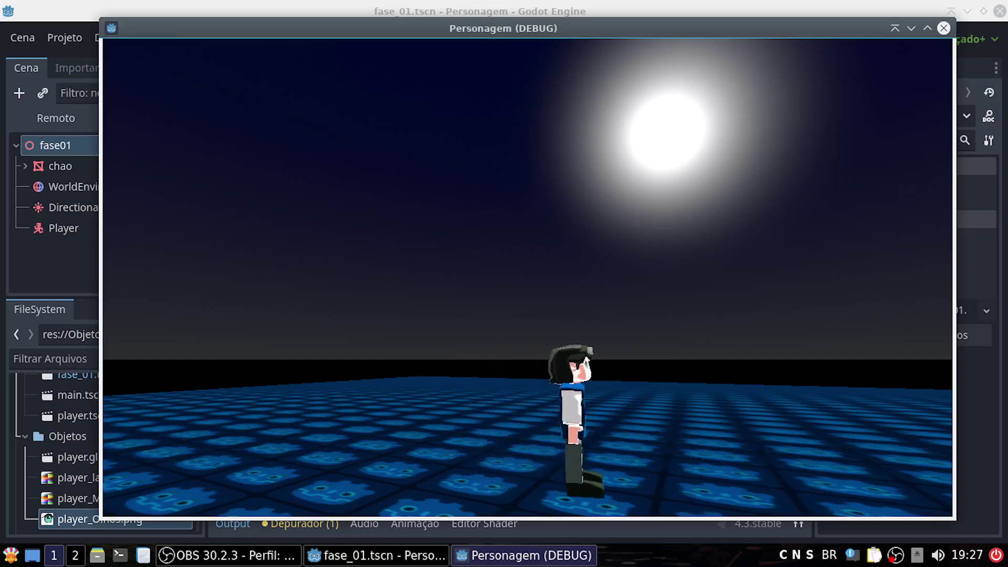
key("a")
key("s")
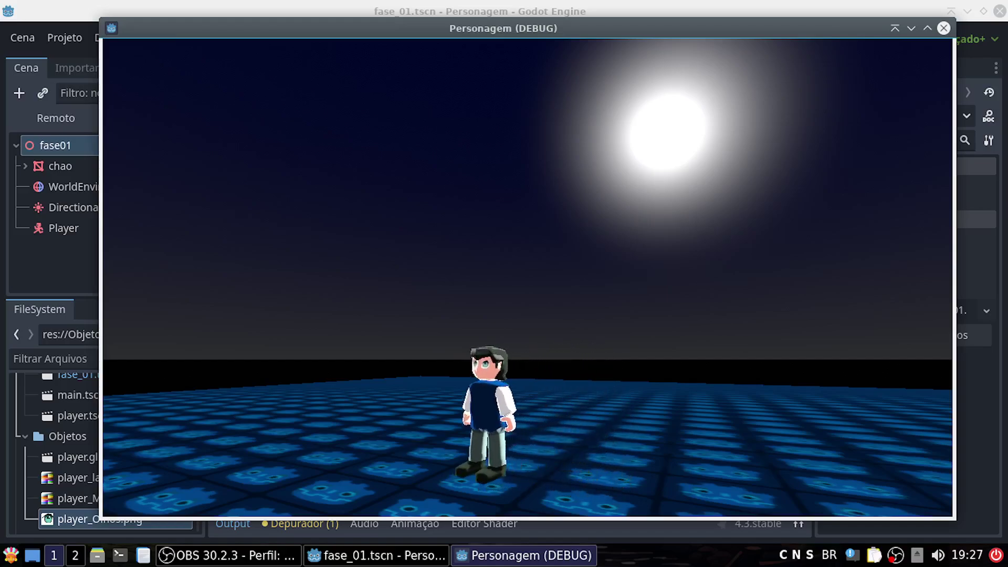
key("a")
key("d")
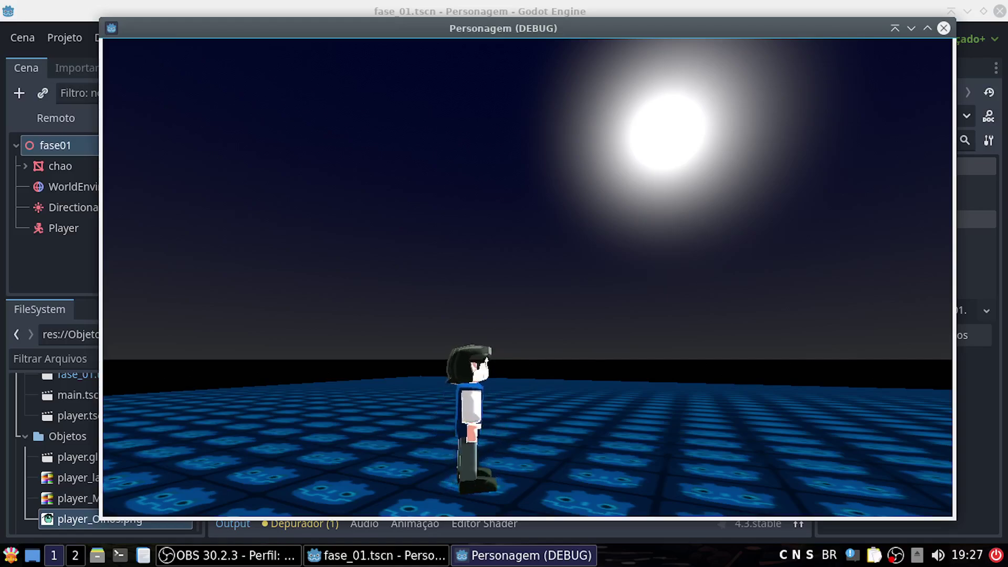
key("w")
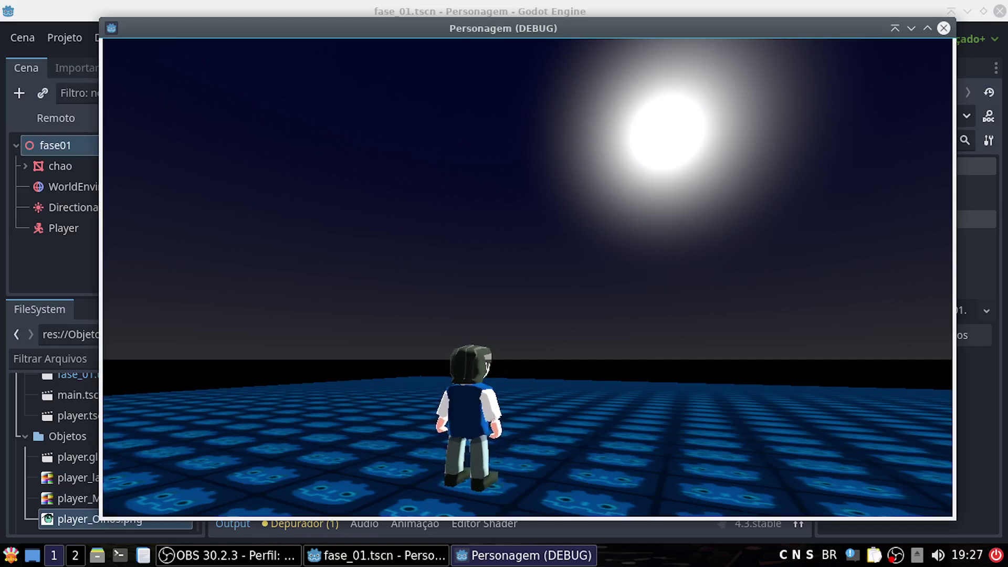
Repeat the walking test with the arrow keys, ending with the character facing away.
key("Left")
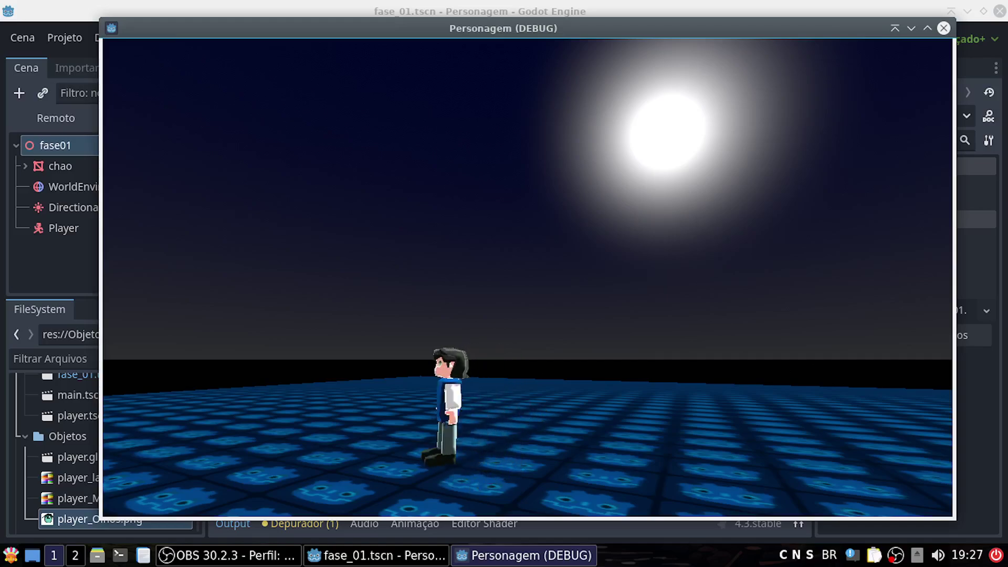
key("Right")
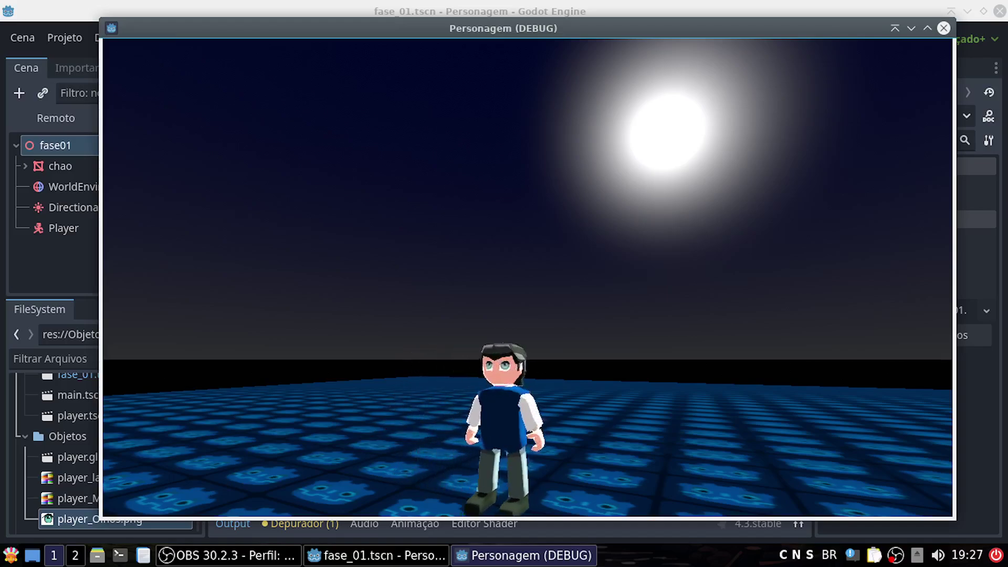
key("Left")
key("Up")
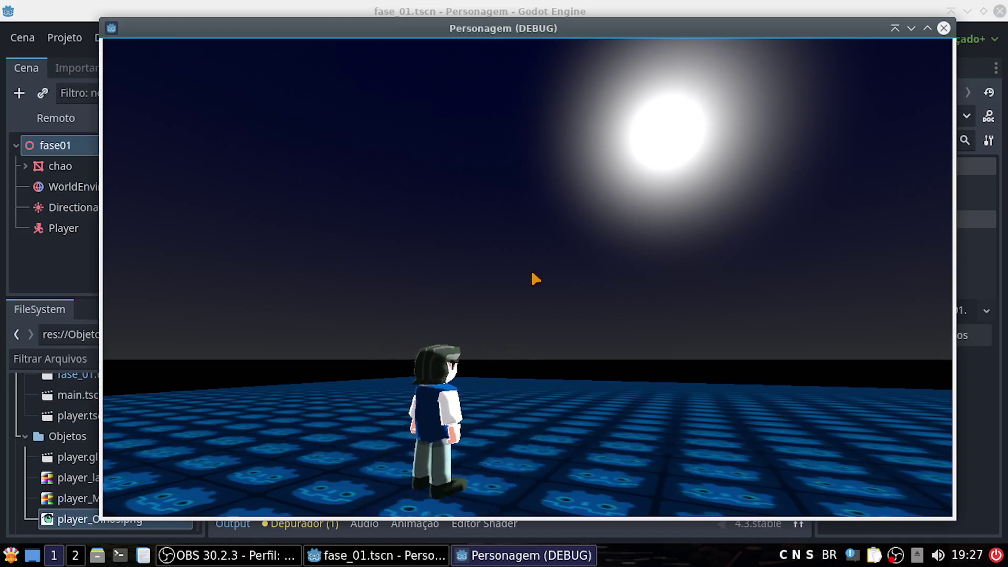
Toggle camera override, close the Personagem game window, and collapse the Output panel.
left_click_drag(608, 27, 624, 191)
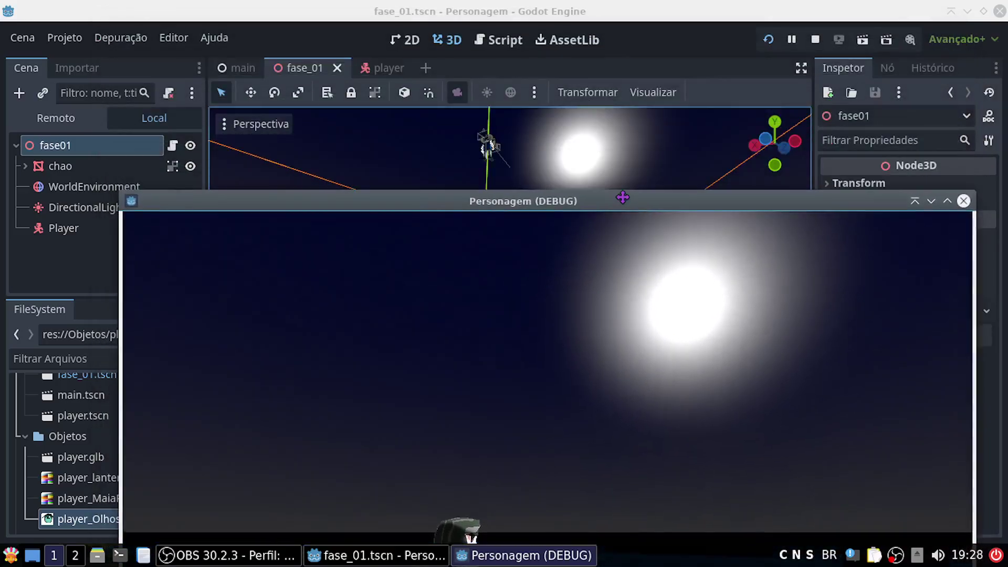
left_click(461, 89)
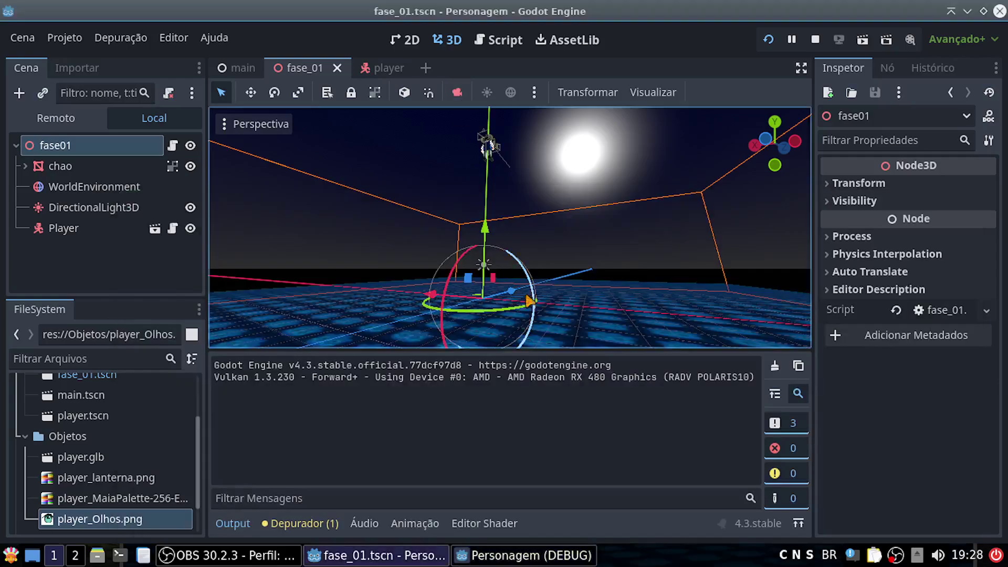
left_click(536, 553)
left_click_drag(582, 258, 596, 77, "alt")
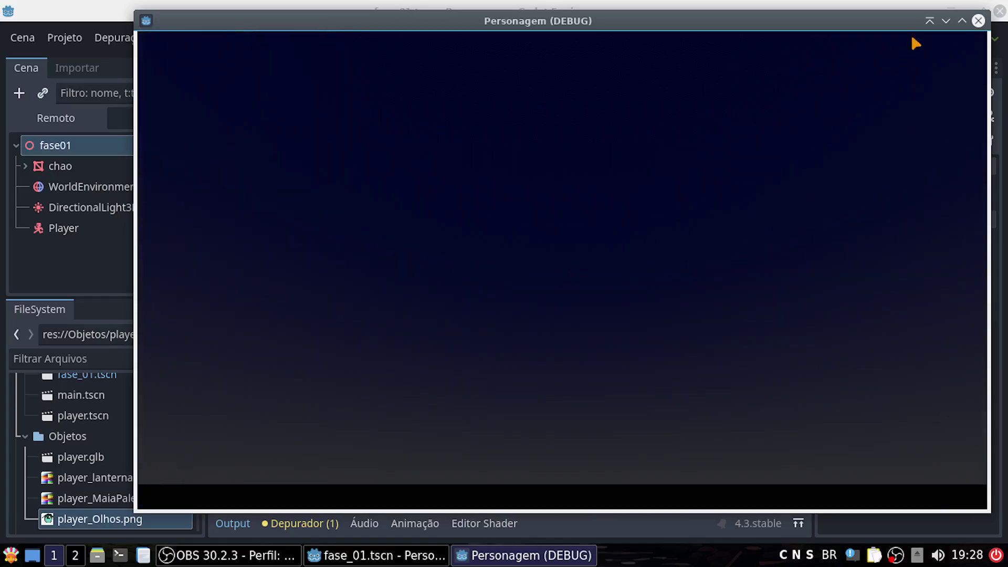
left_click(978, 21)
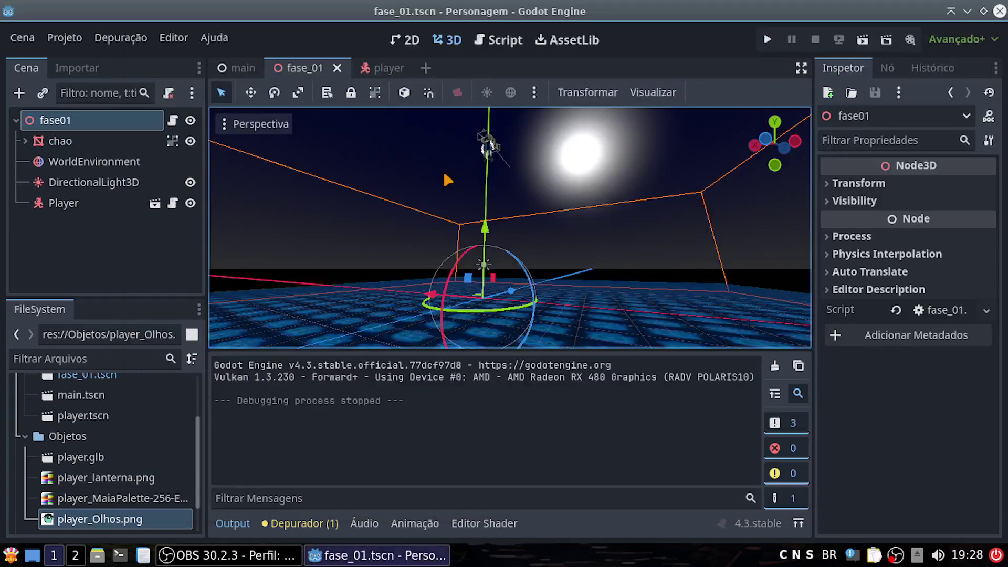
left_click(244, 523)
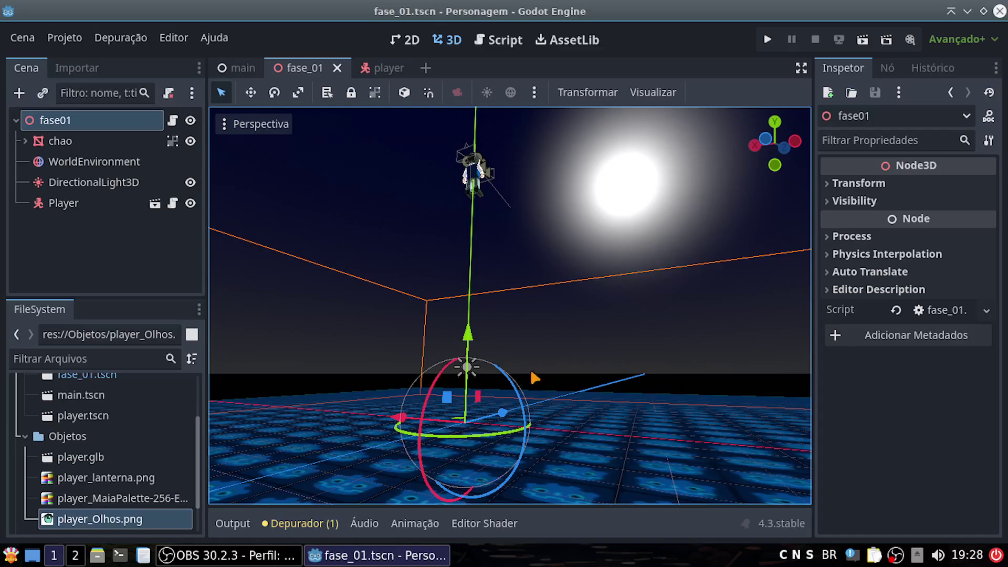
Launch the game maximized, look around in first person with the captured mouse, then close it.
left_click(767, 41)
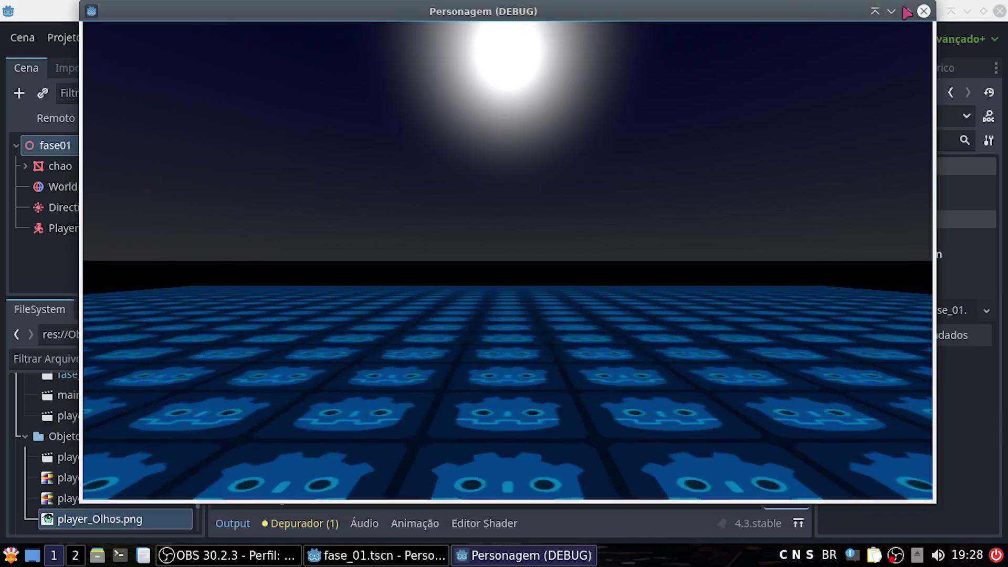
left_click(906, 11)
left_click(560, 267)
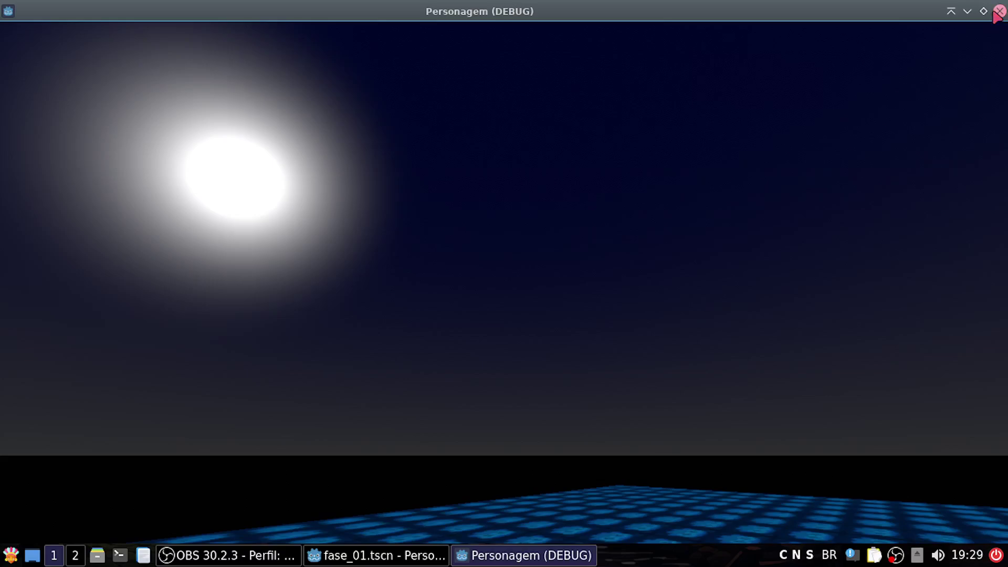
left_click(998, 12)
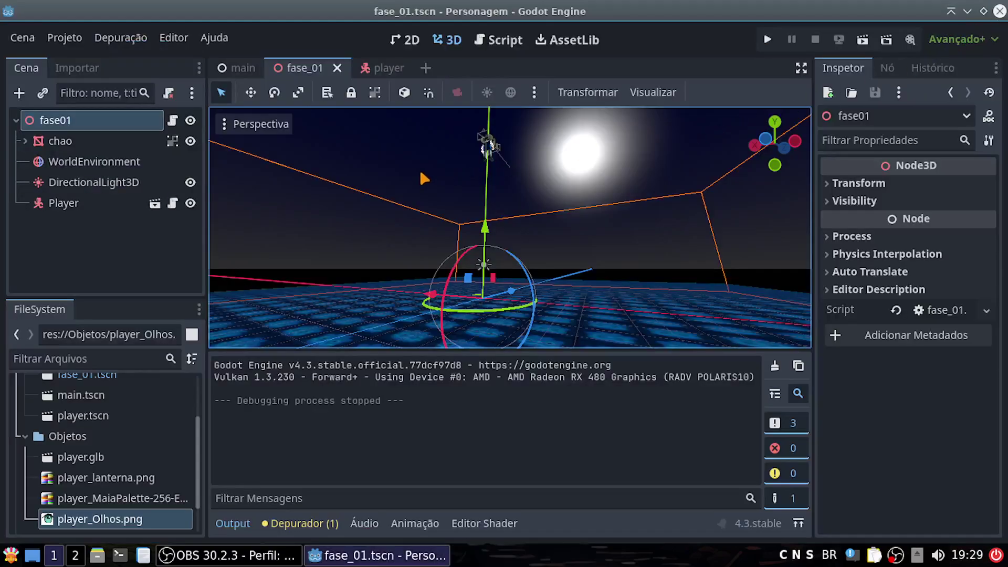
In the player scene, untick Current on CameraFPS and tick it on CameraTPS.
left_click(394, 68)
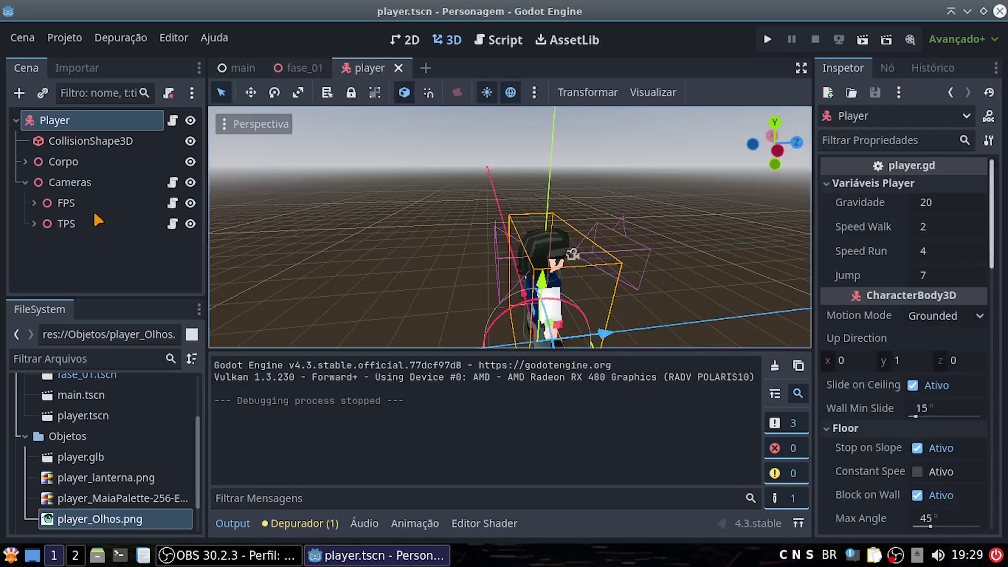
left_click(34, 204)
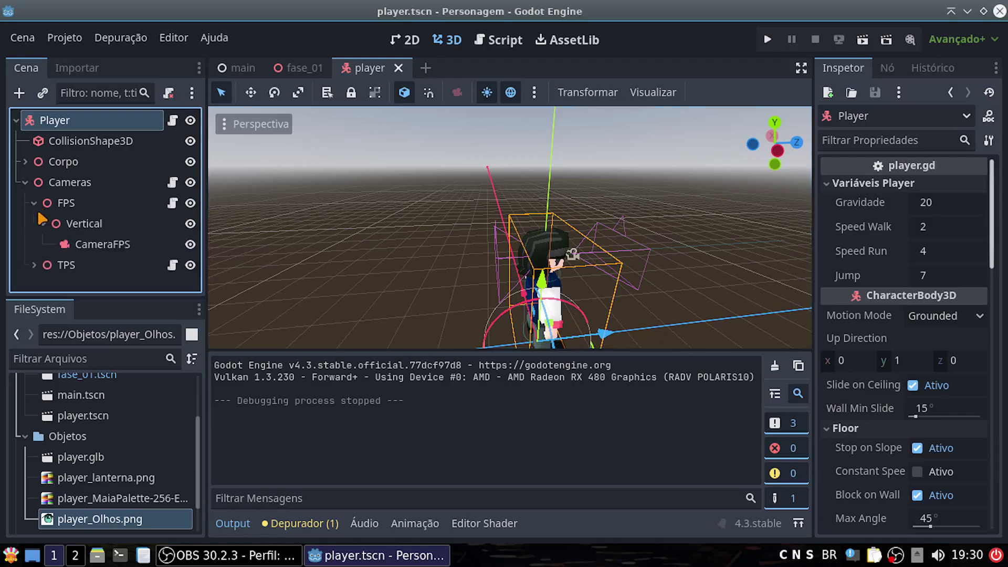
left_click(96, 245)
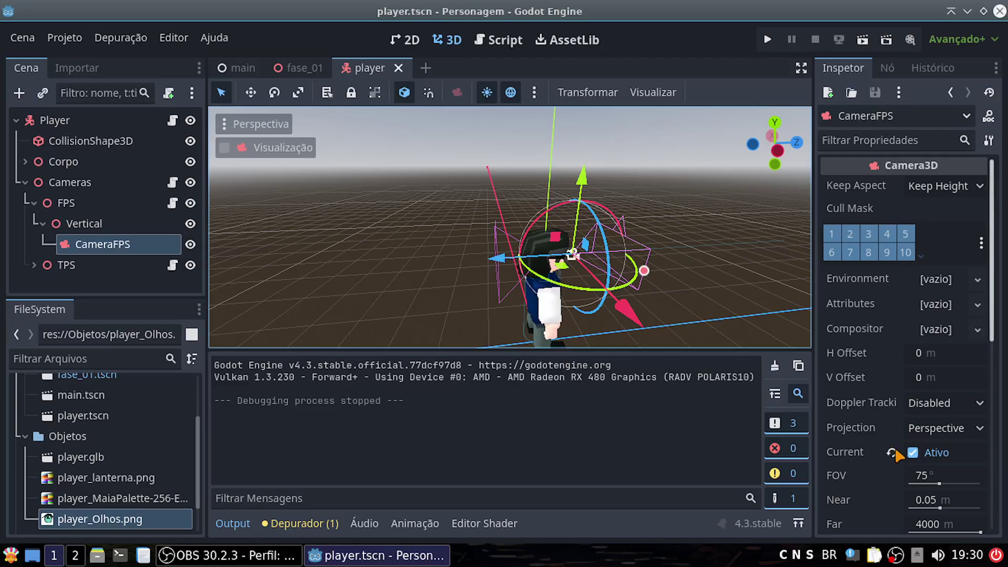
left_click(913, 452)
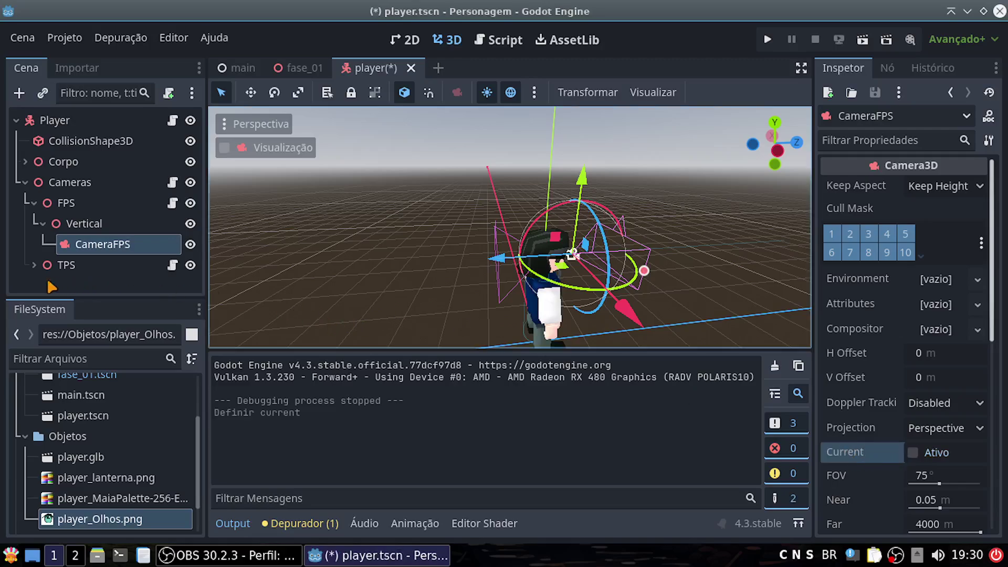
left_click(34, 265)
scroll(68, 242, "down", 3)
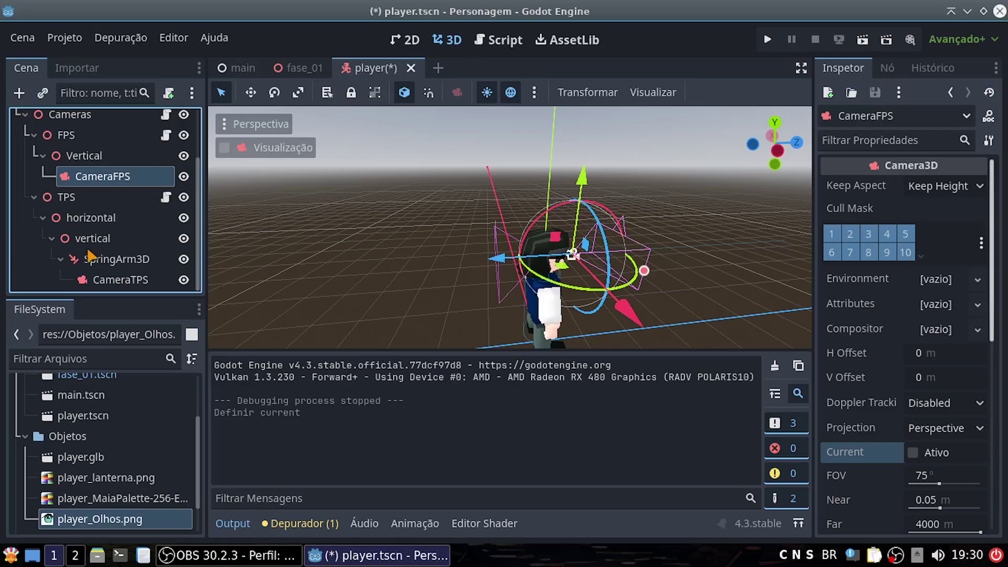
left_click(107, 280)
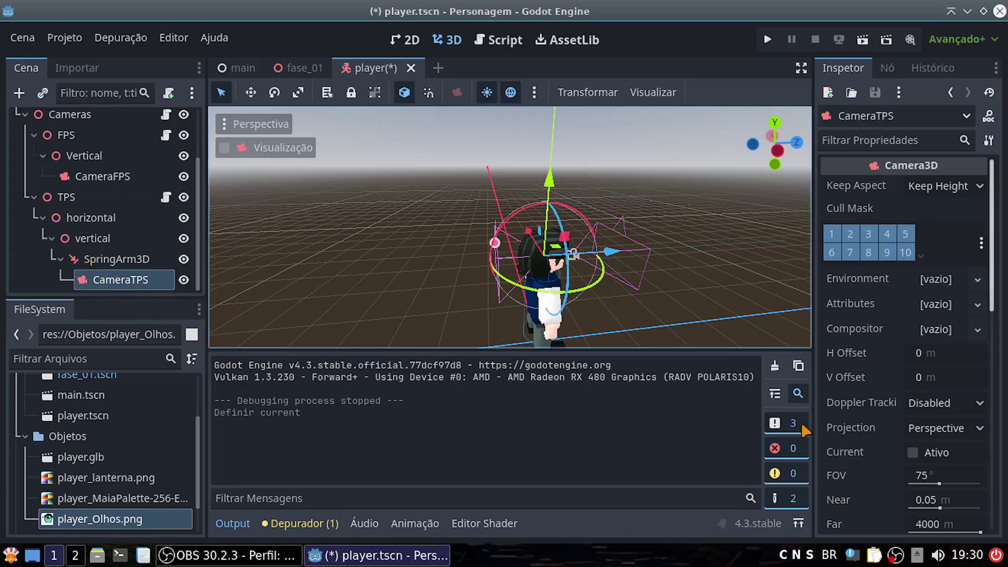
left_click(914, 453)
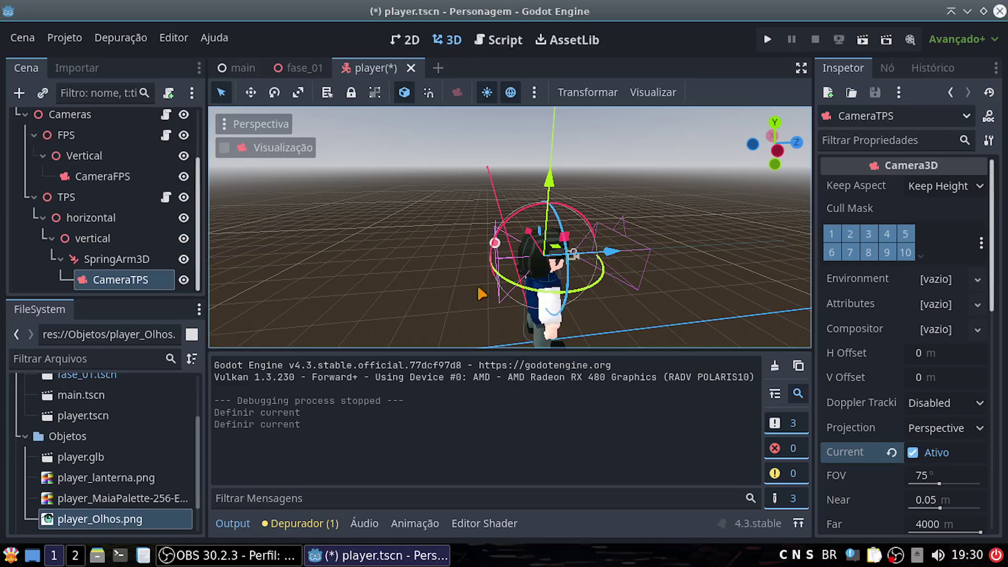
Collapse the Output panel and save the player scene with Ctrl+S.
left_click(233, 525)
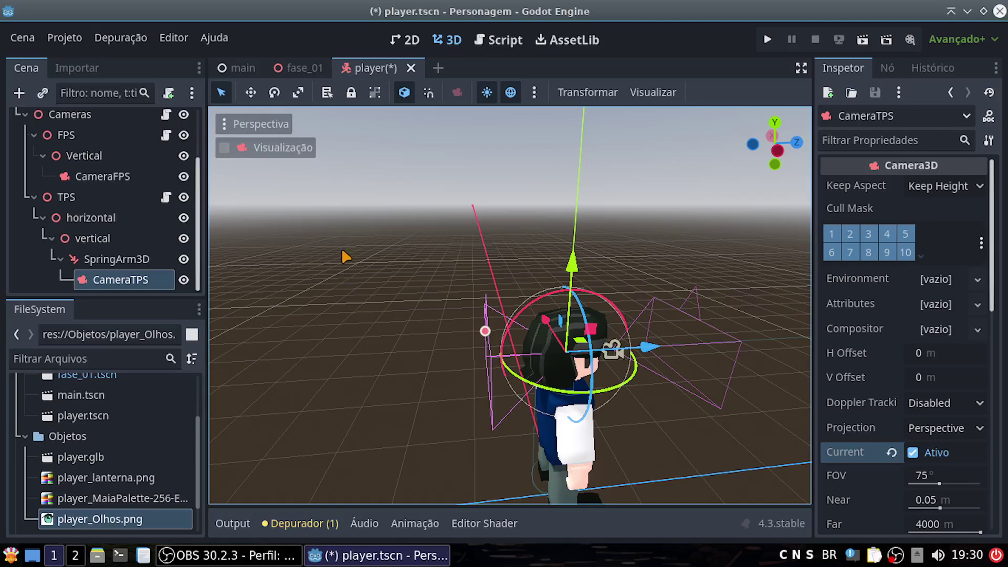
key("ctrl+s")
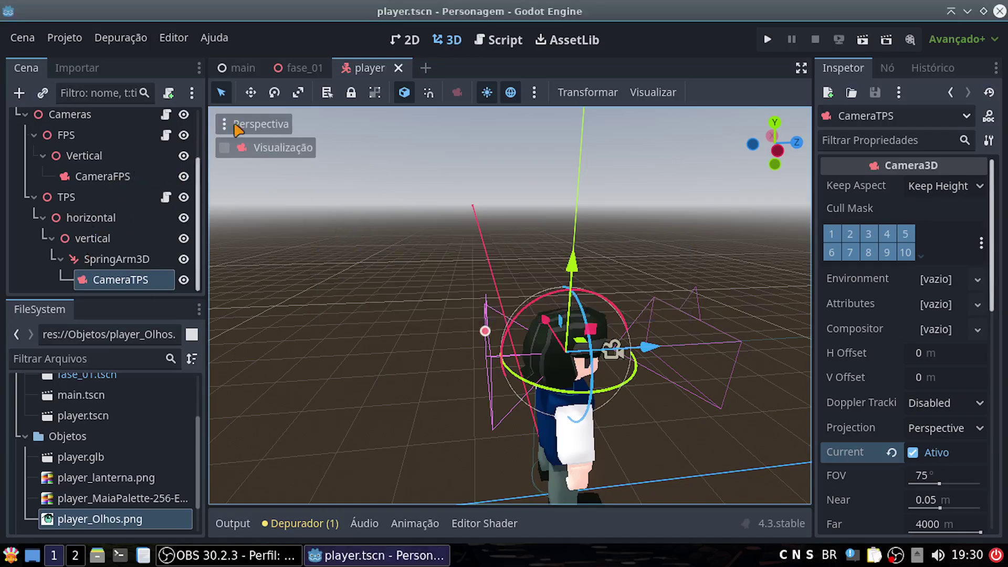
scroll(146, 207, "up", 3)
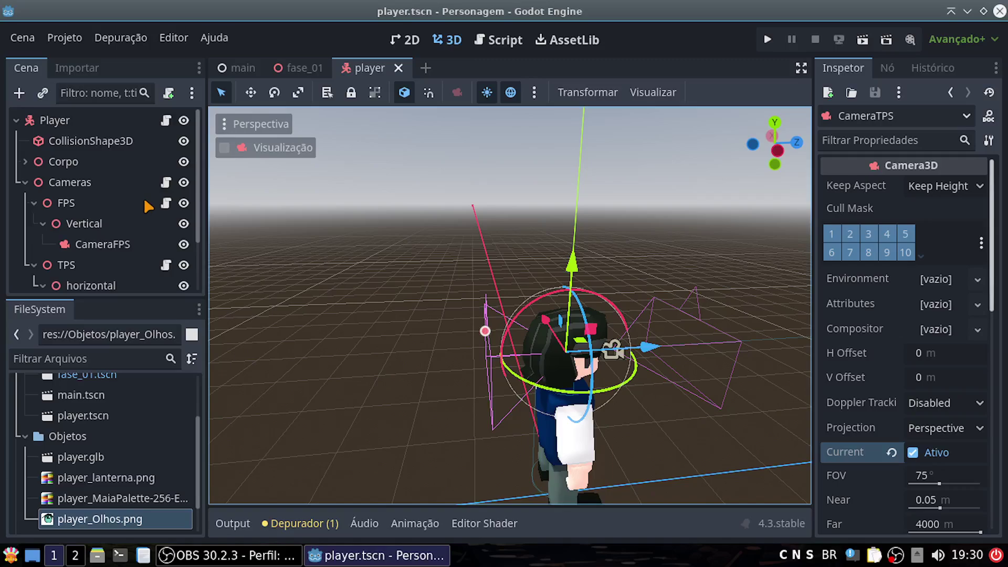
In player.gd, comment out movimentacao_fps(delta) on line 61 and uncomment movimentacao_tps(delta) on line 62.
left_click(165, 124)
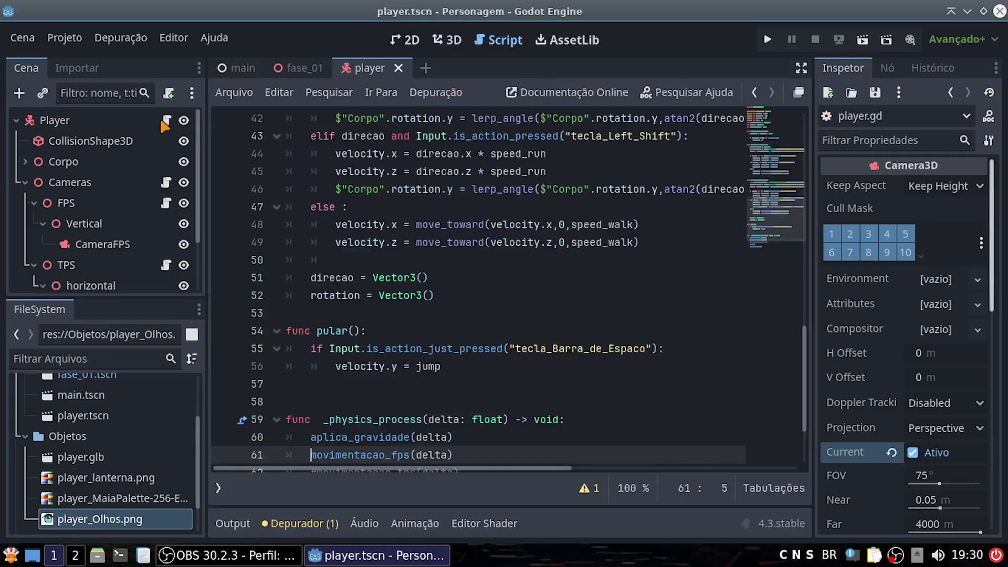
scroll(502, 298, "down", 2)
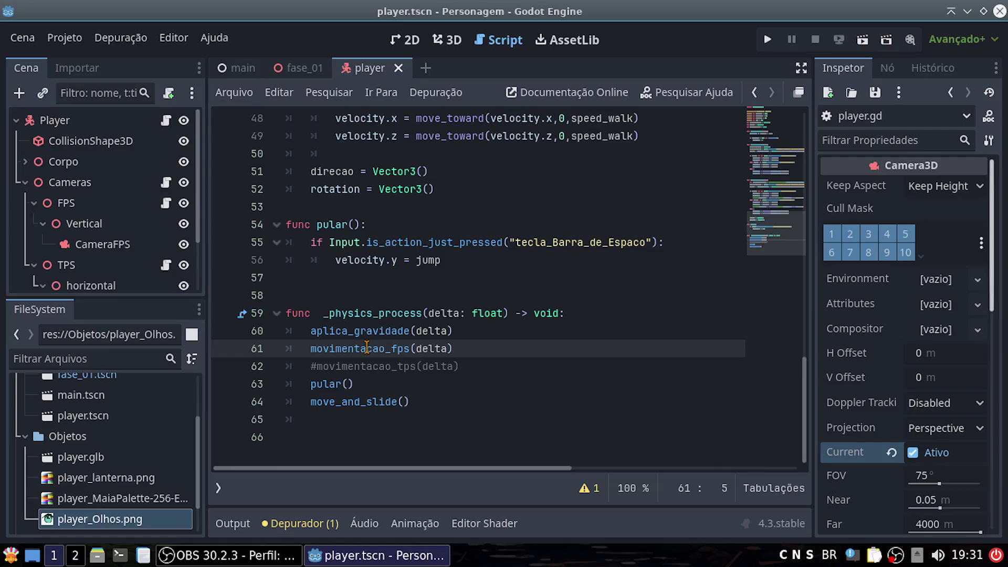
type("#")
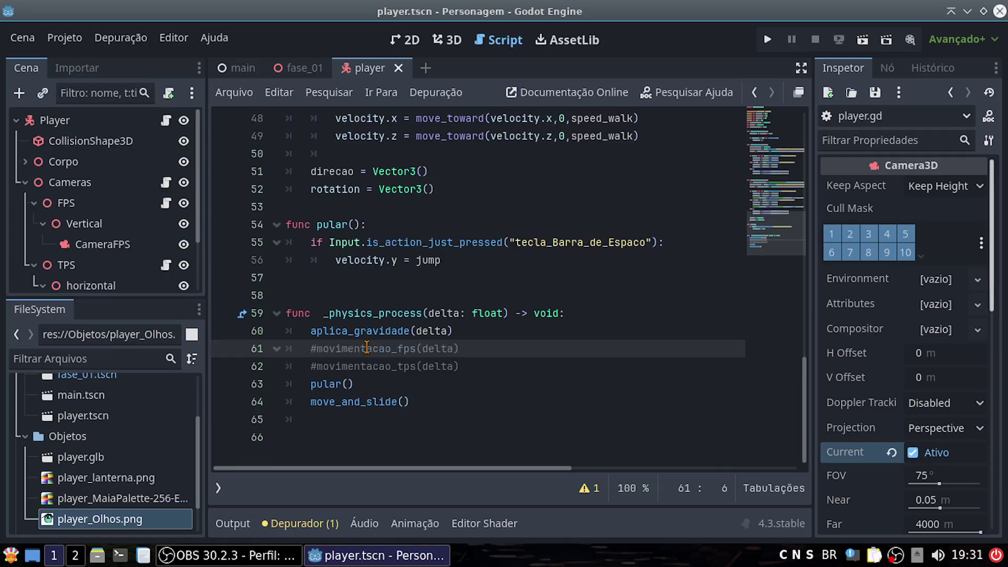
key("Left")
key("Down")
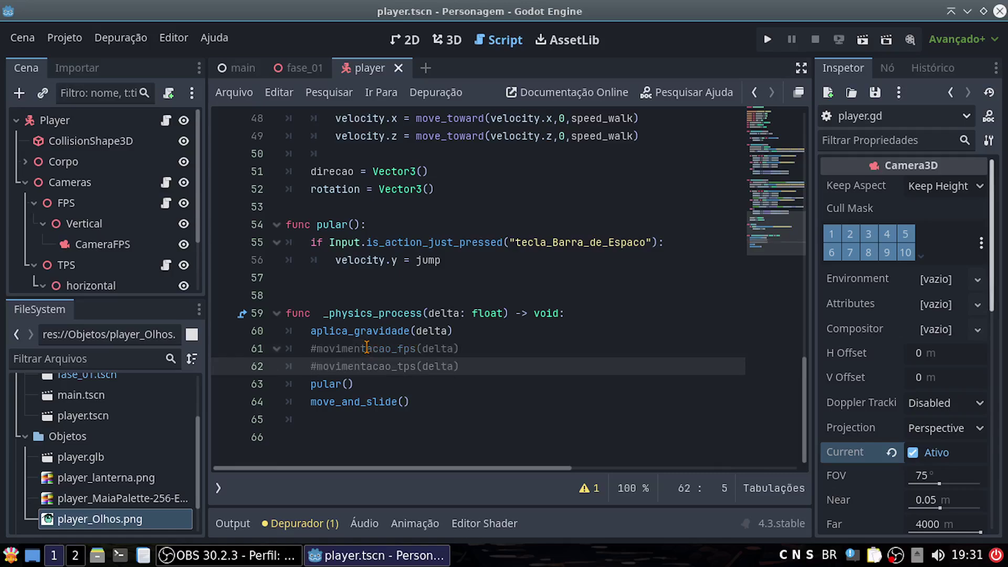
key("Delete")
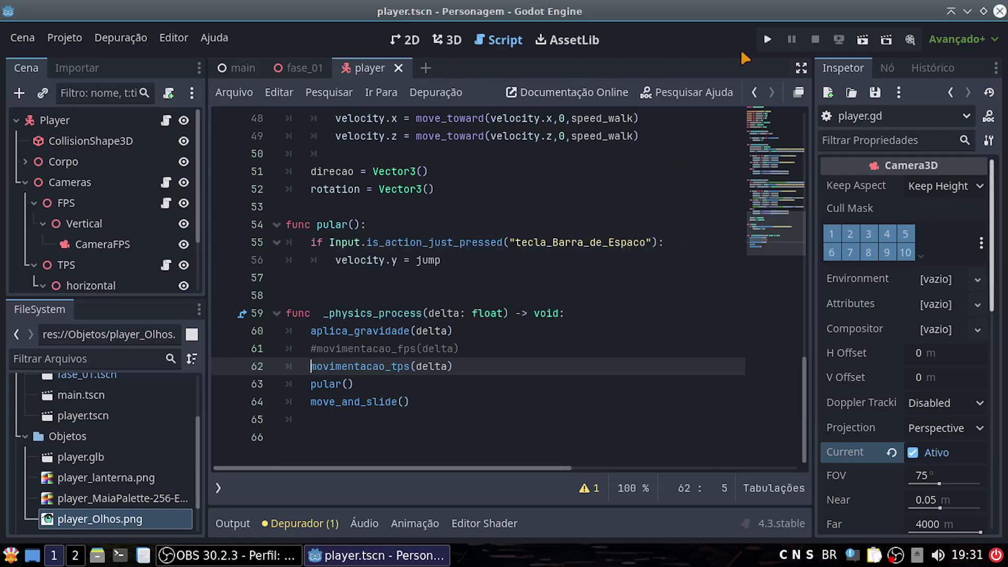
Run the game, free the mouse with Esc, and maximize the Personagem (DEBUG) window.
left_click(769, 42)
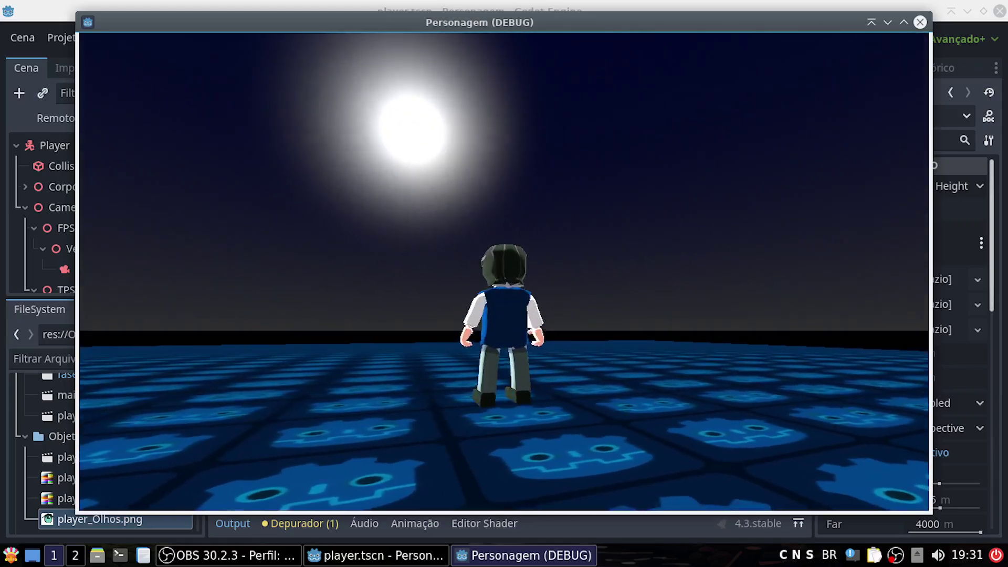
key("Num_Lock")
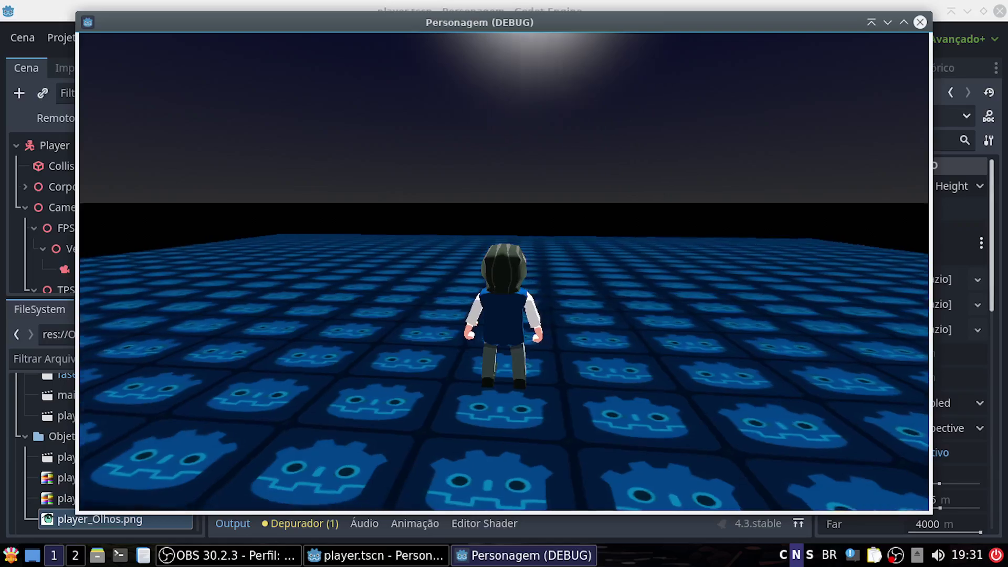
key("Escape")
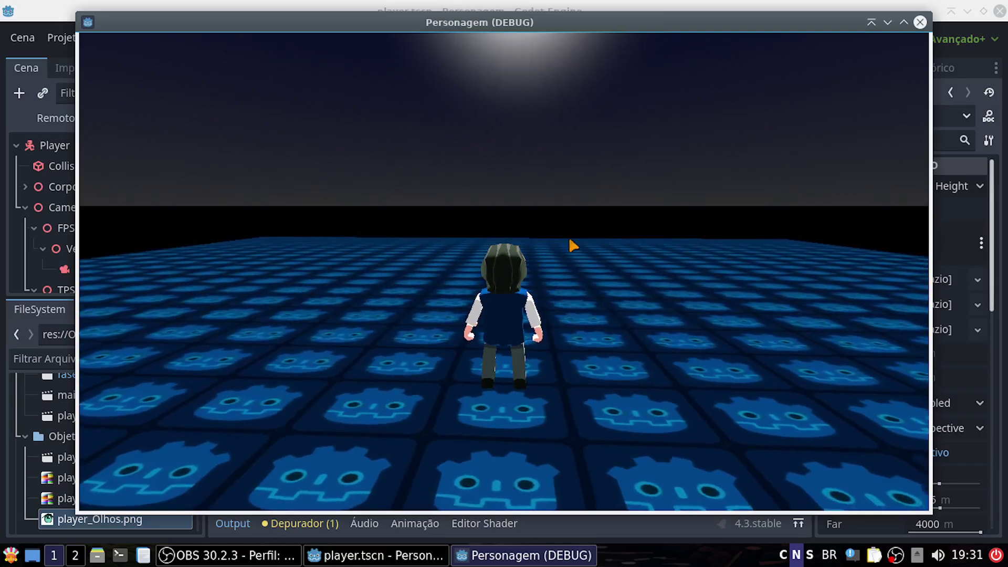
left_click(903, 22)
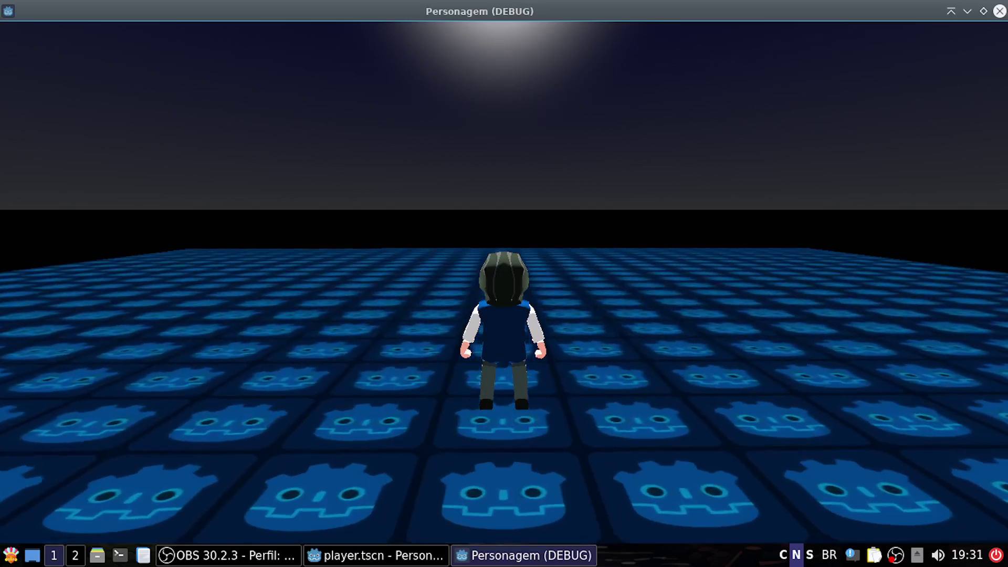
Walk the character back, left, right and forward with S, A, D and W.
key("s")
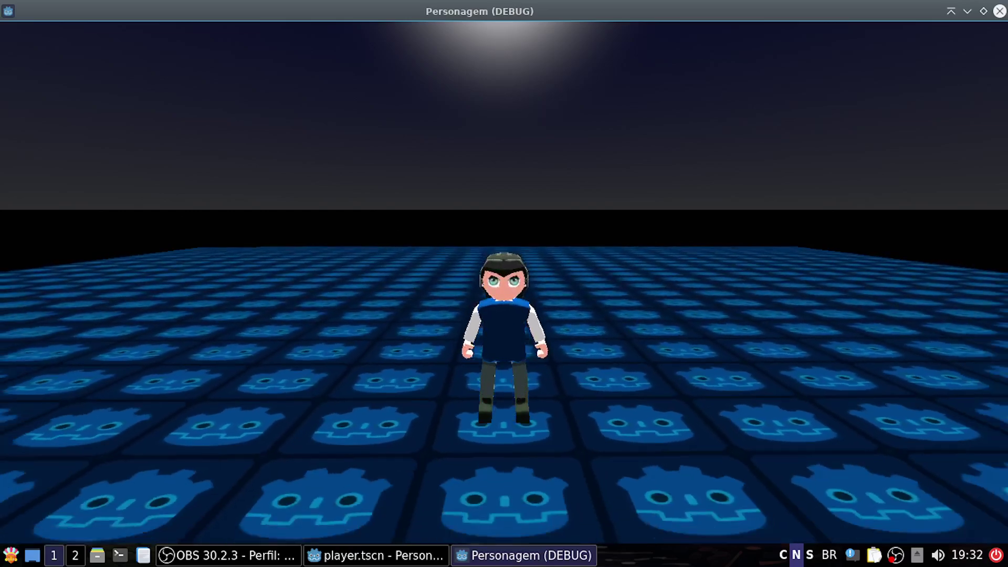
key("s")
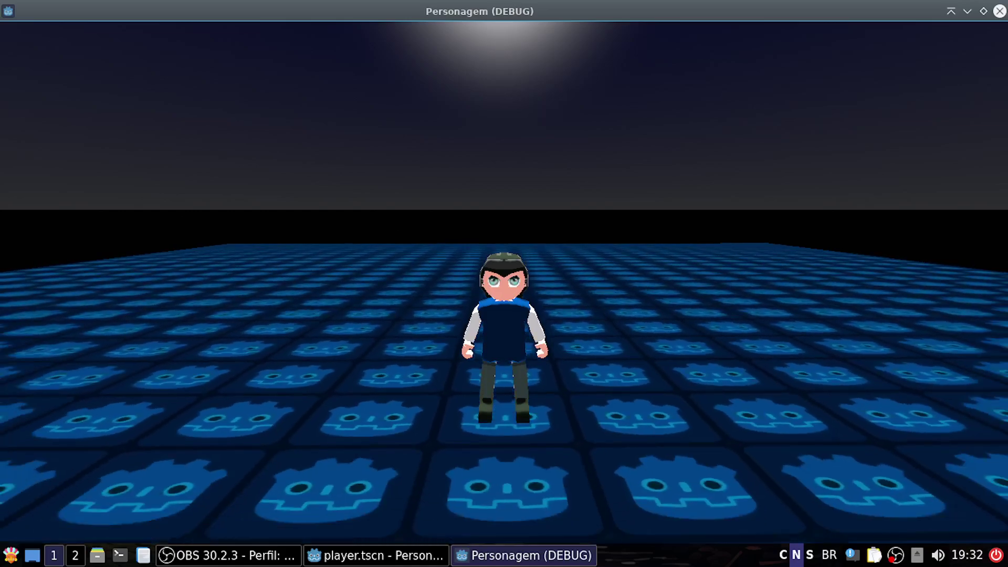
key("a")
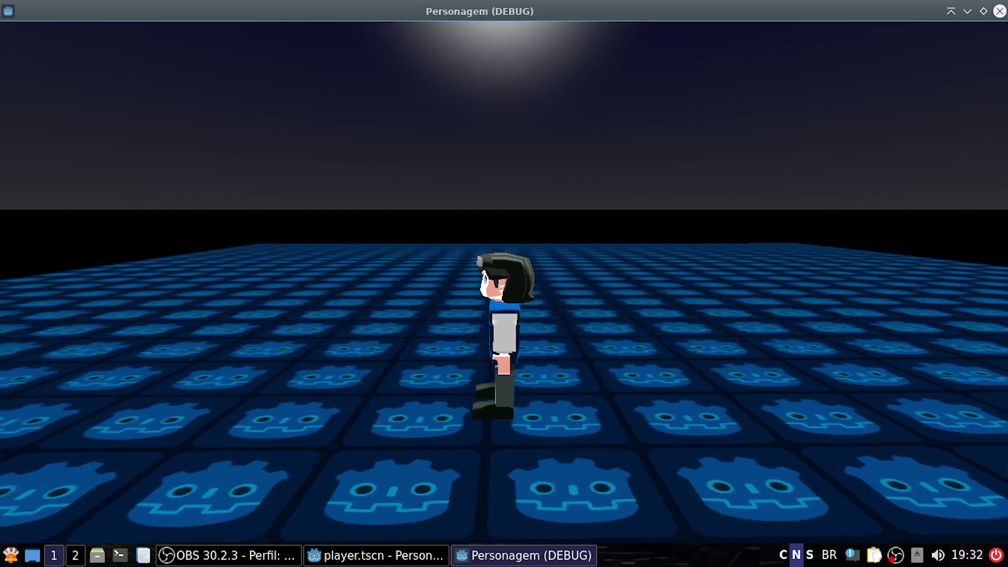
key("d")
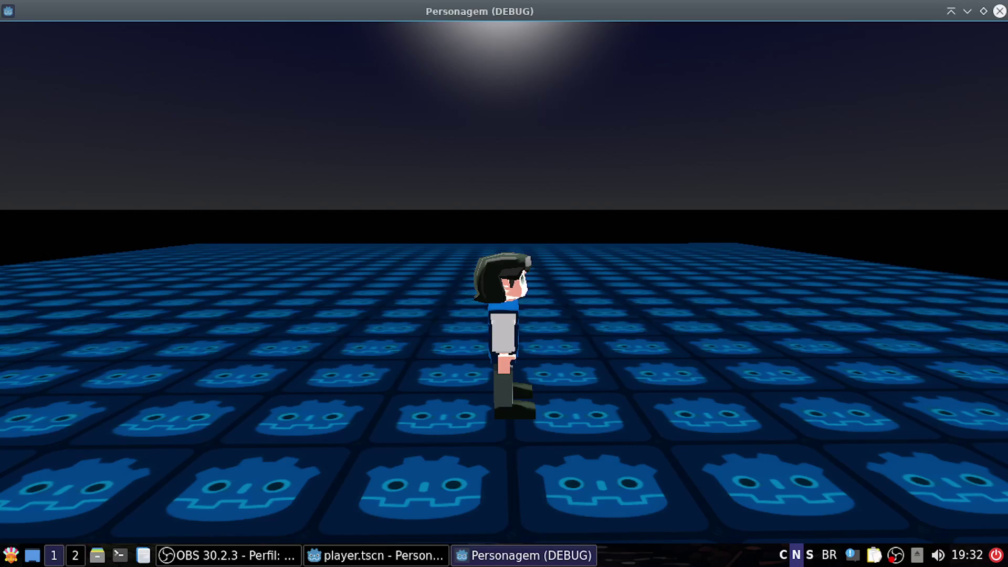
key("w")
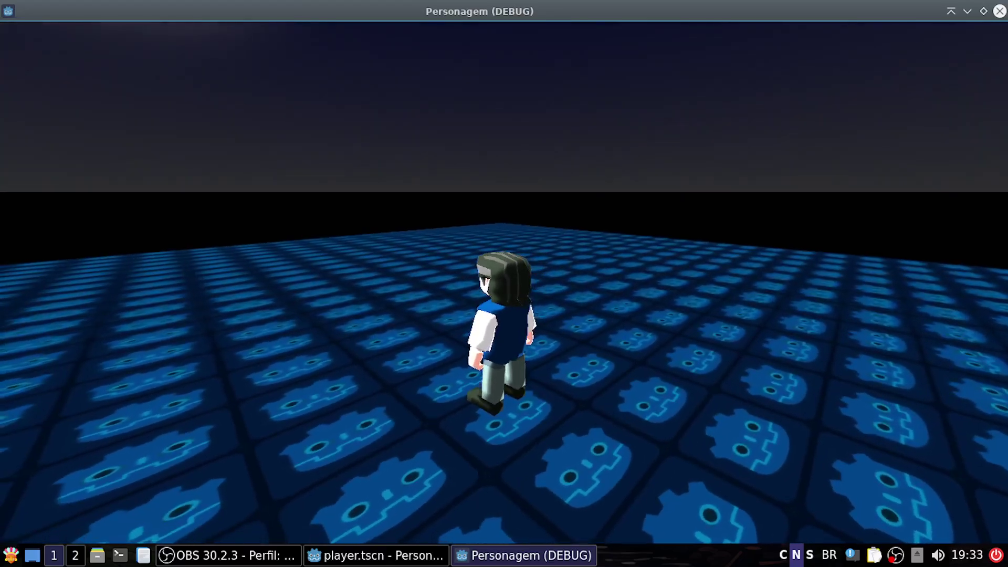
key("w")
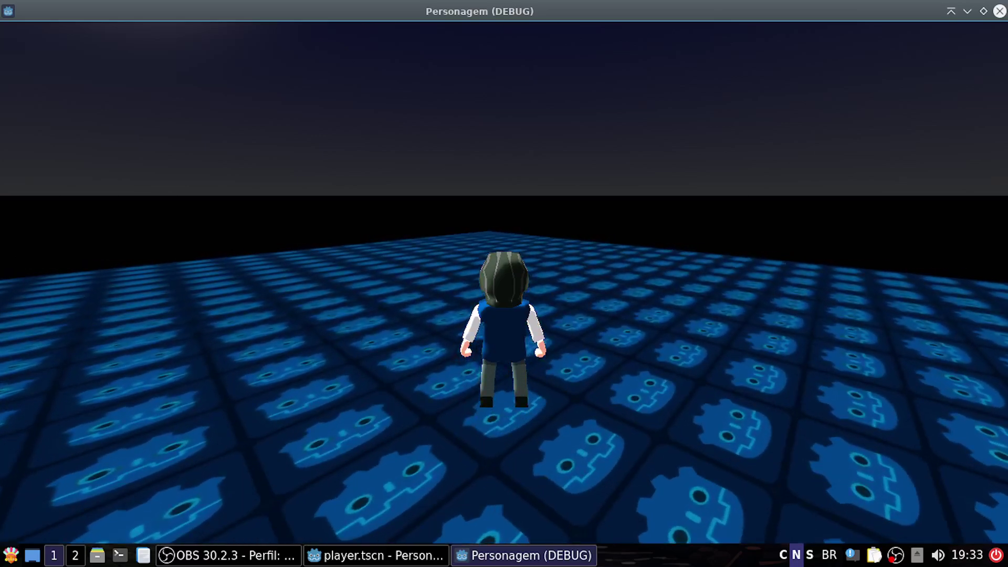
key("d")
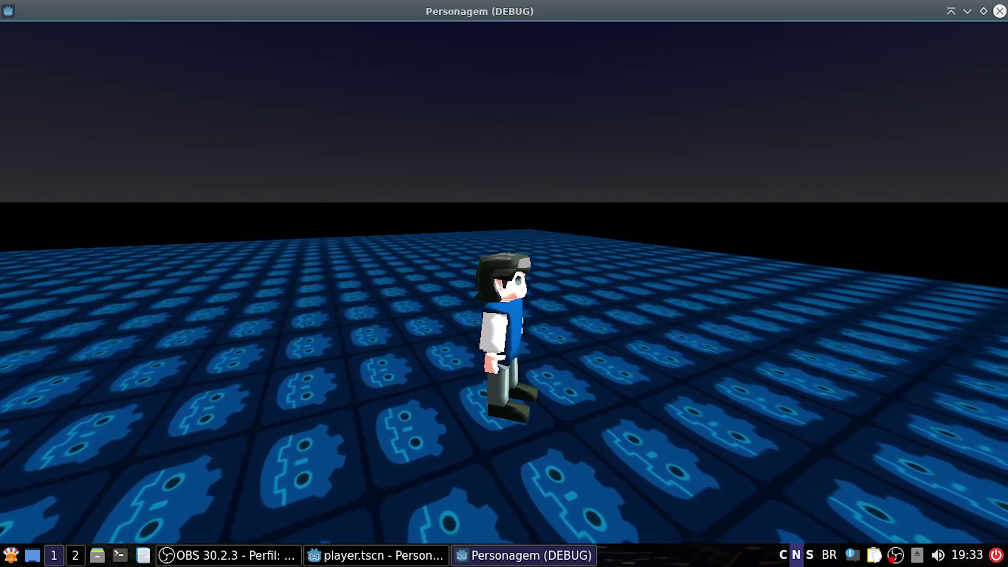
key("w")
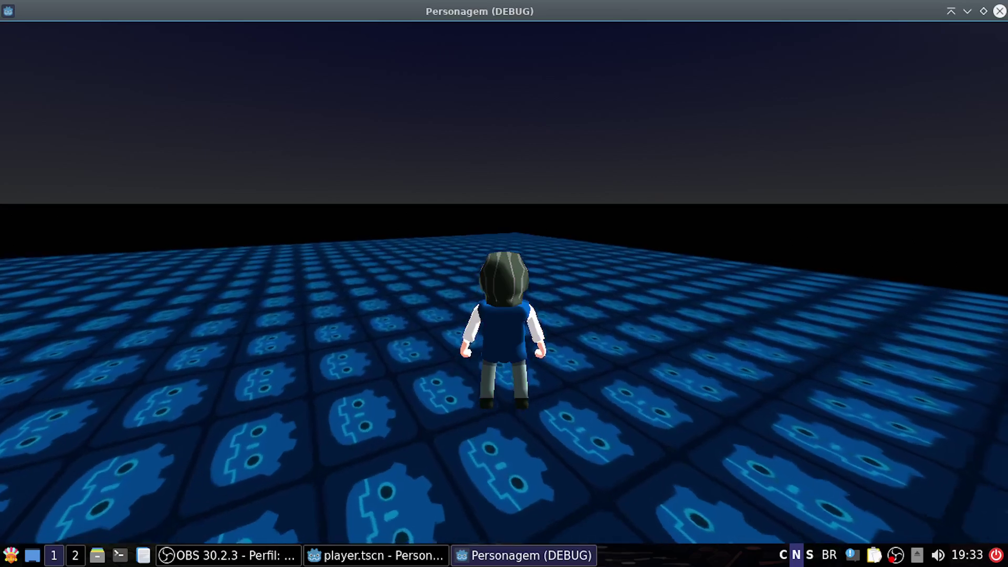
key("s")
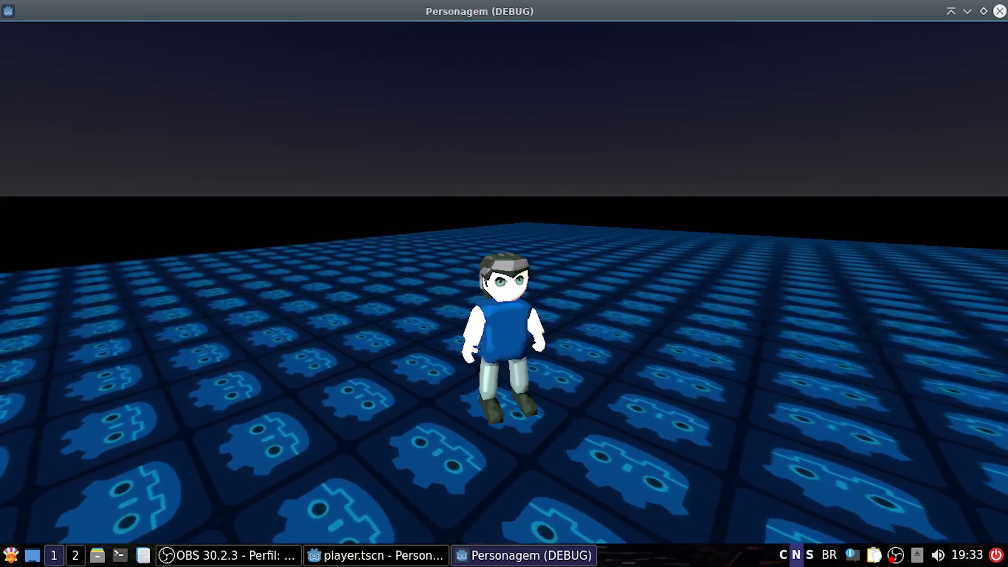
key("w")
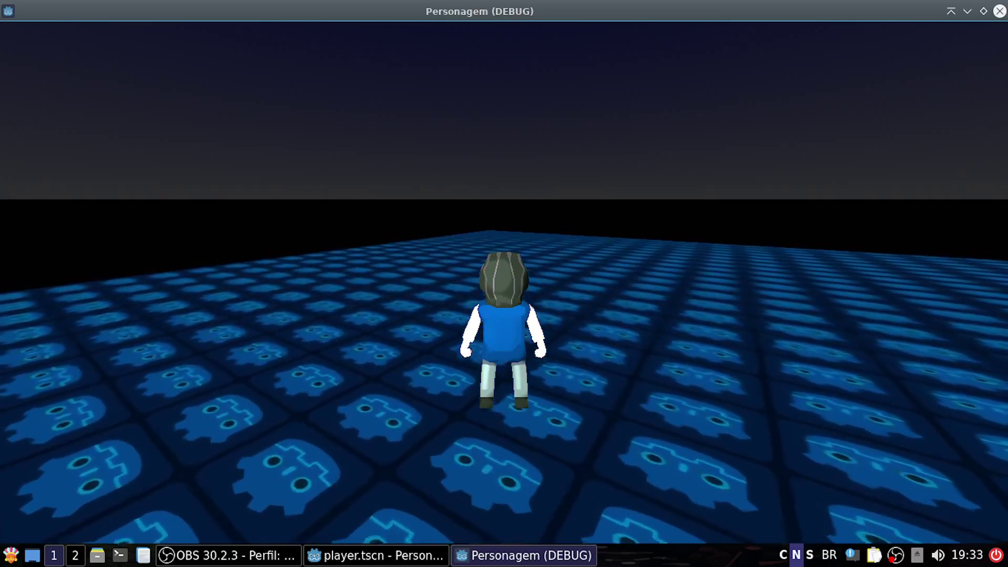
Turn the character with S and W, then click the game to capture the mouse.
key("s")
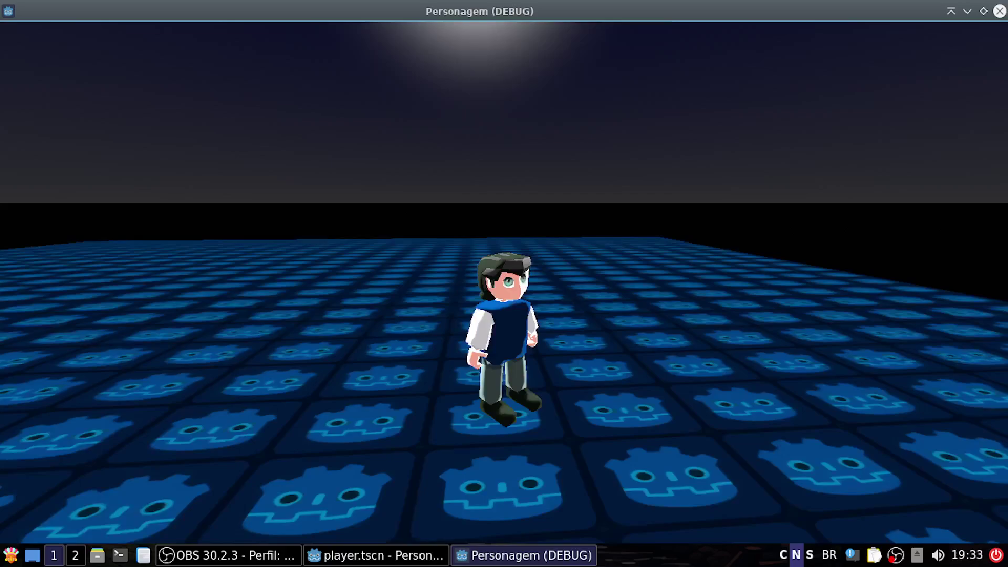
key("w")
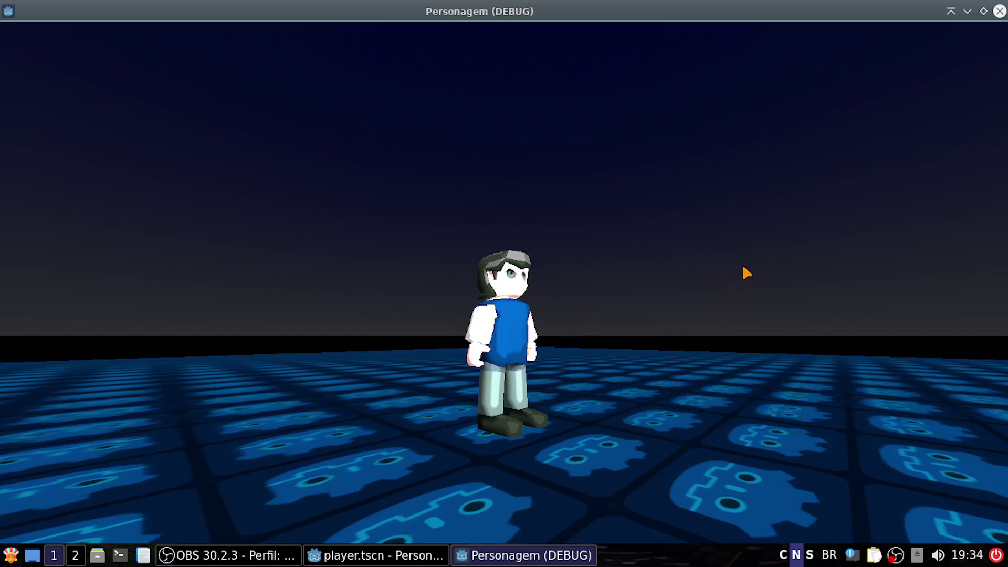
left_click(525, 437)
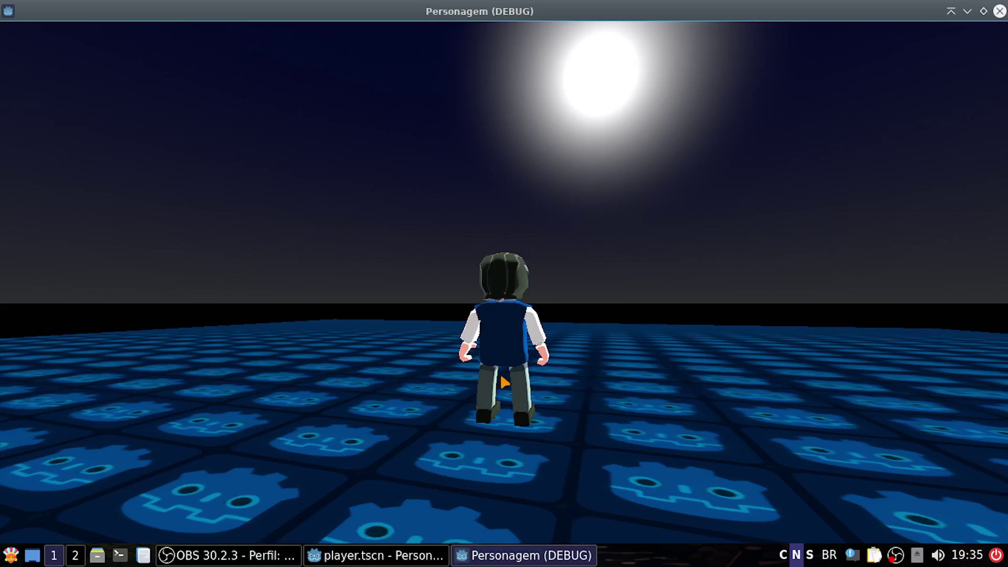
Orbit the third-person camera all around the character, tilting it up and down.
left_click_drag(503, 381, 736, 382)
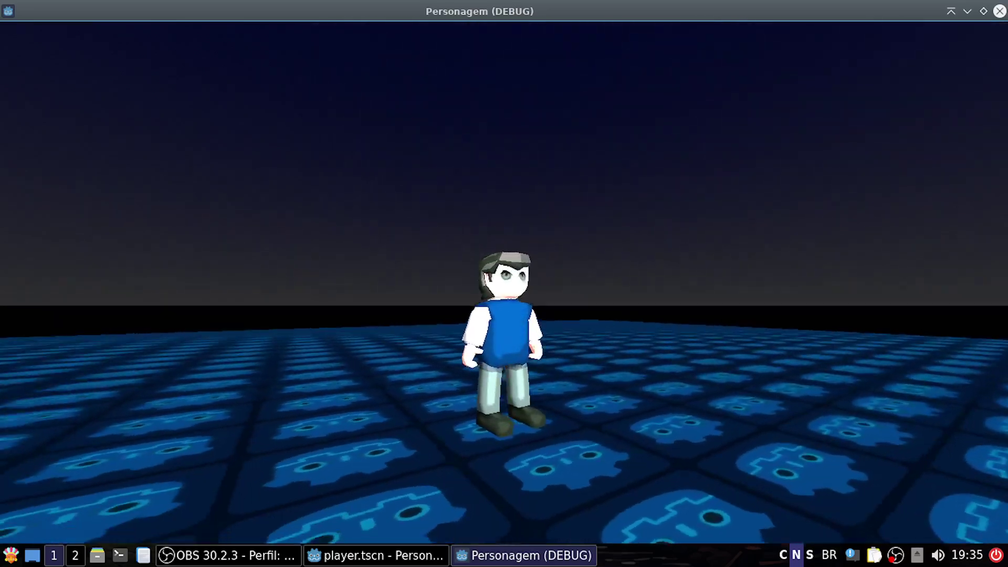
left_click_drag(503, 382, 683, 382)
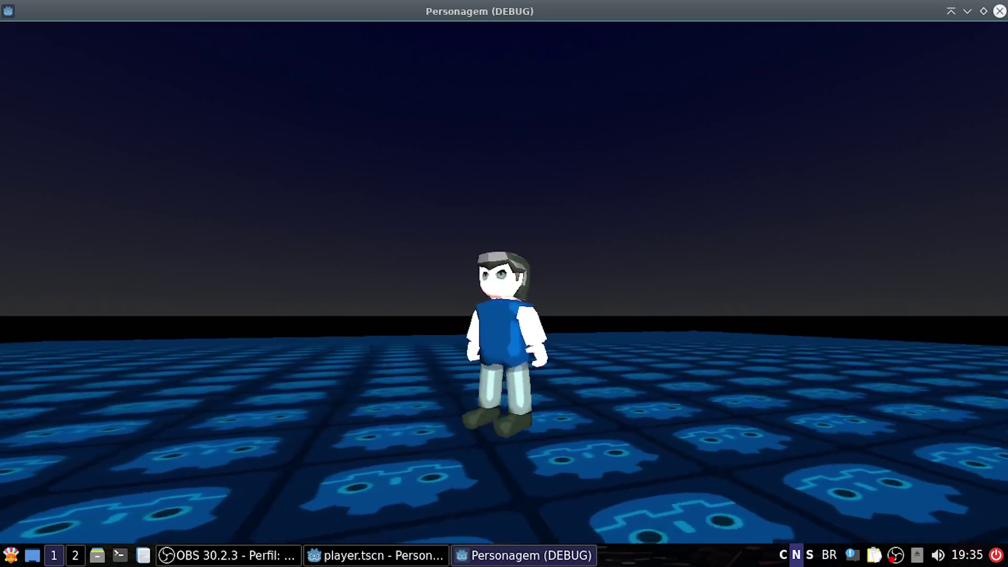
left_click_drag(503, 382, 683, 381)
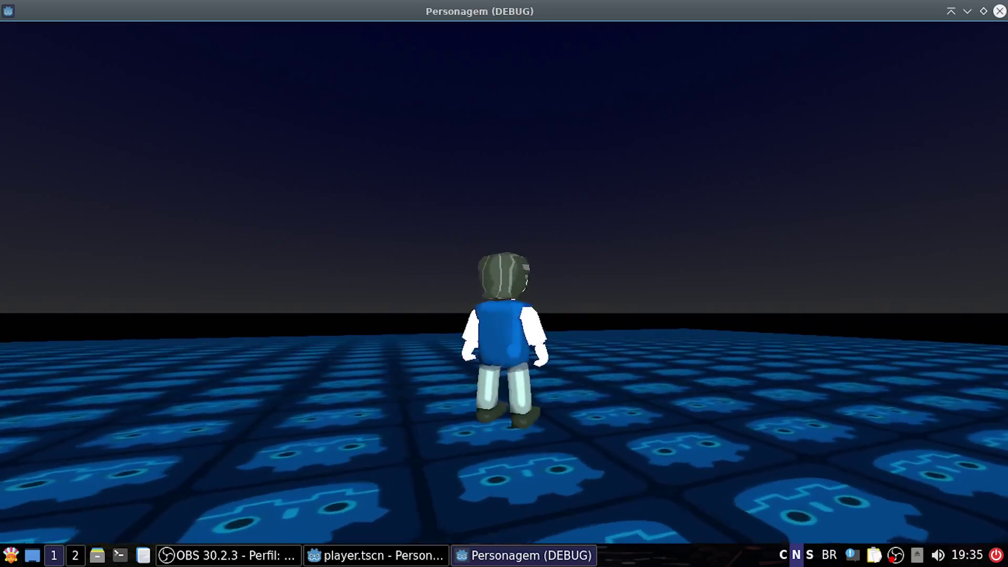
left_click_drag(503, 382, 683, 381)
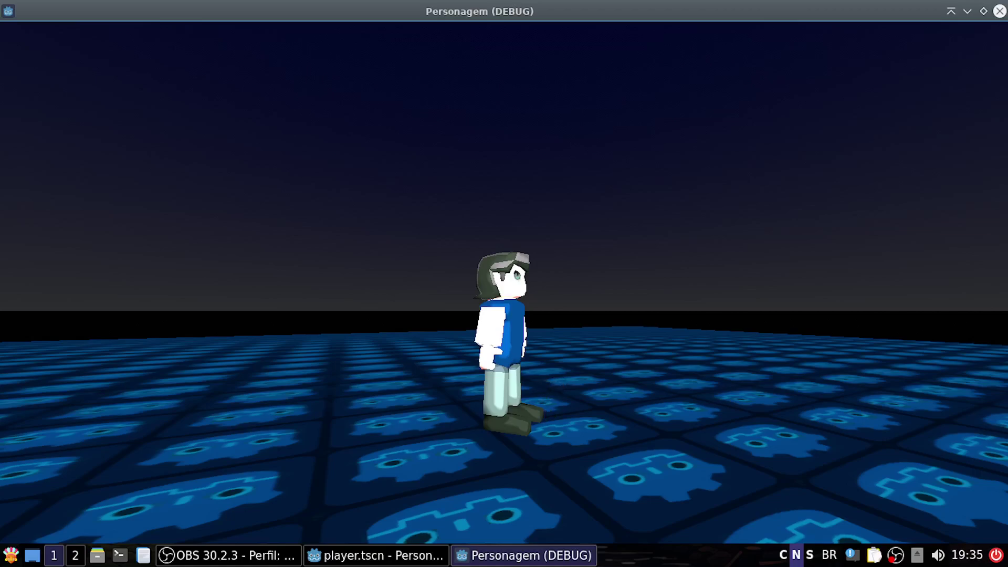
left_click_drag(503, 381, 683, 341)
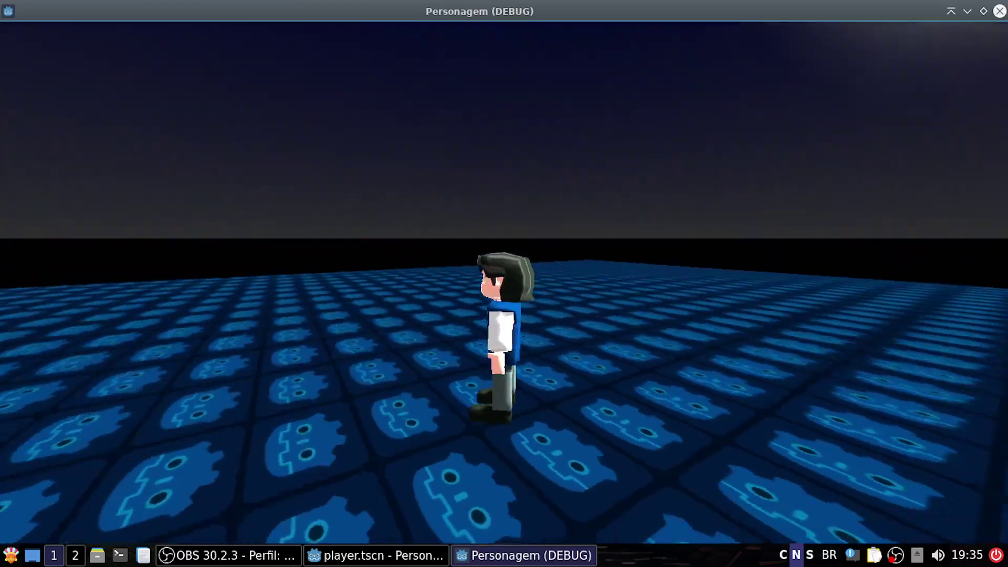
left_click_drag(504, 283, 683, 284)
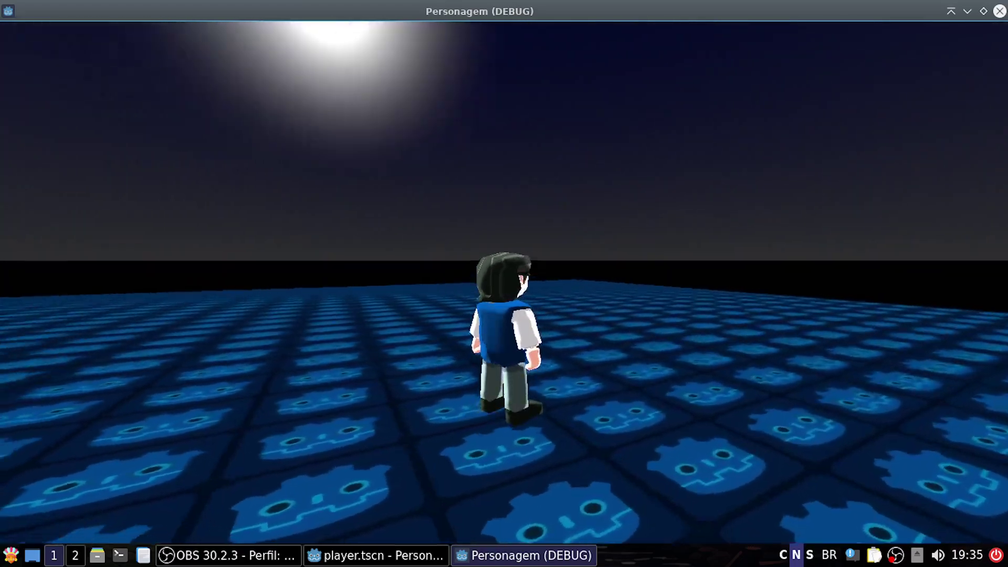
left_click_drag(504, 283, 682, 283)
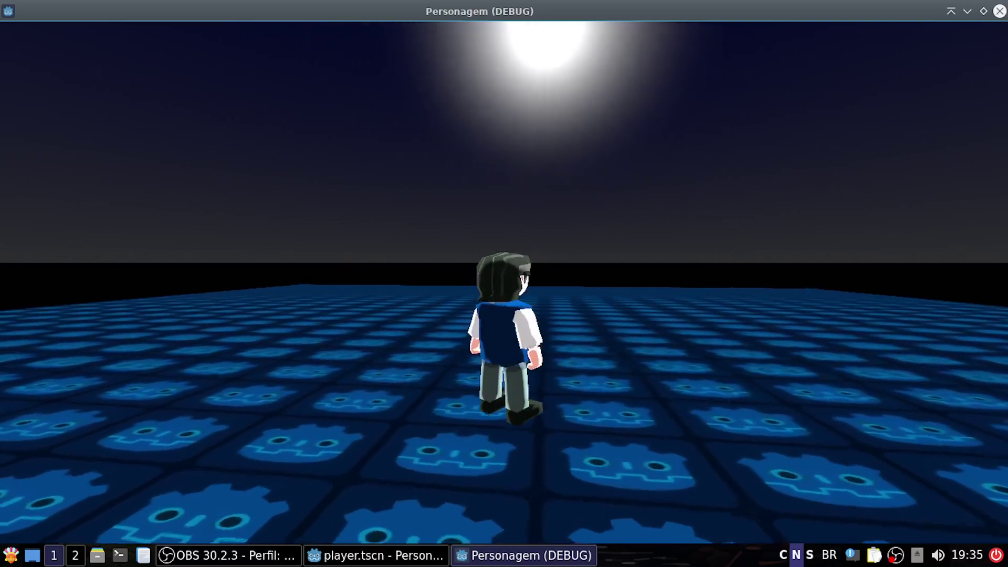
mouse_move(504, 284)
left_mouse_down()
mouse_move(525, 315)
mouse_move(525, 294)
mouse_move(578, 283)
left_mouse_up()
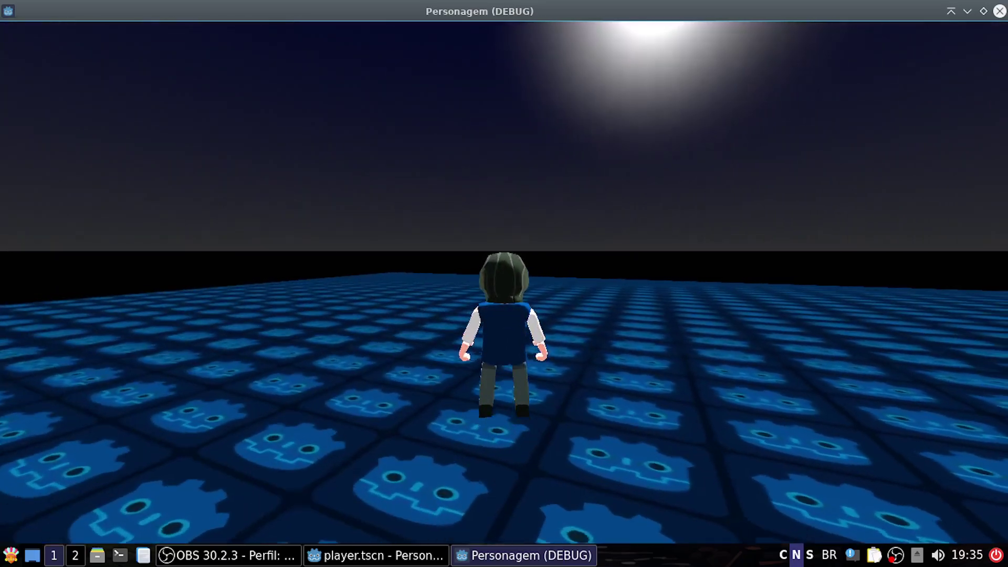
left_click_drag(504, 284, 567, 283)
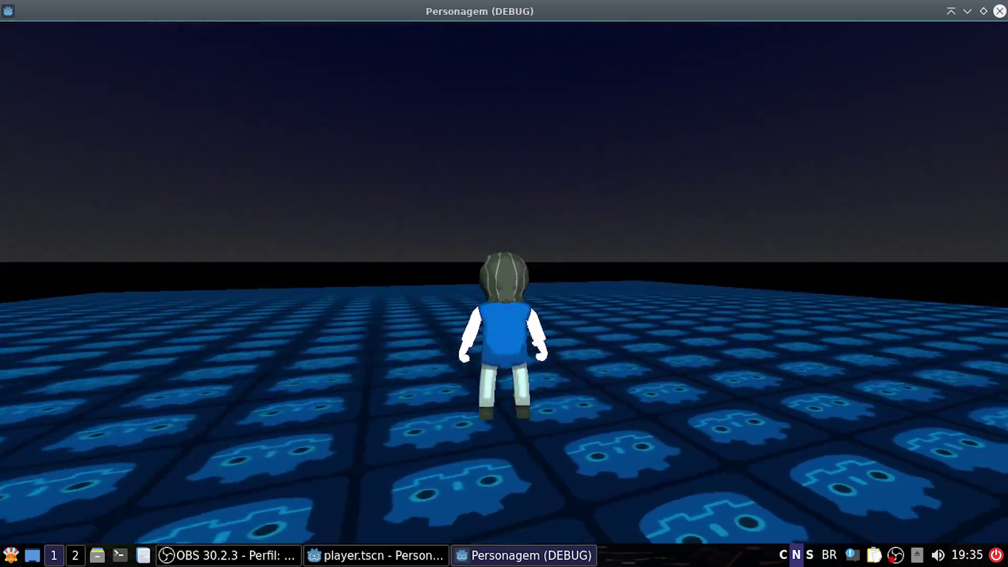
left_click_drag(504, 283, 504, 270)
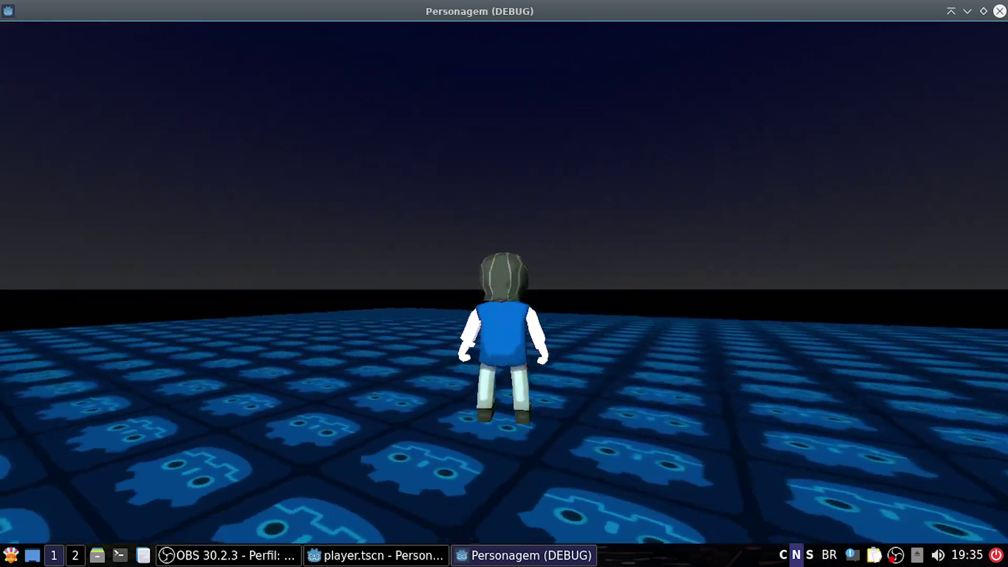
left_click_drag(504, 284, 766, 284)
left_click_drag(504, 284, 242, 273)
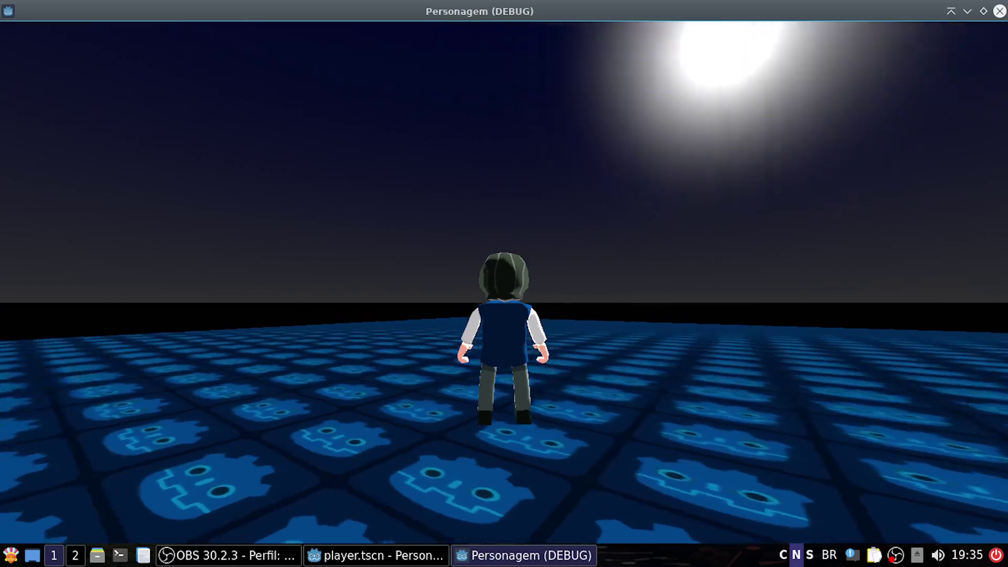
mouse_move(504, 284)
left_mouse_down()
mouse_move(473, 283)
mouse_move(735, 305)
left_mouse_up()
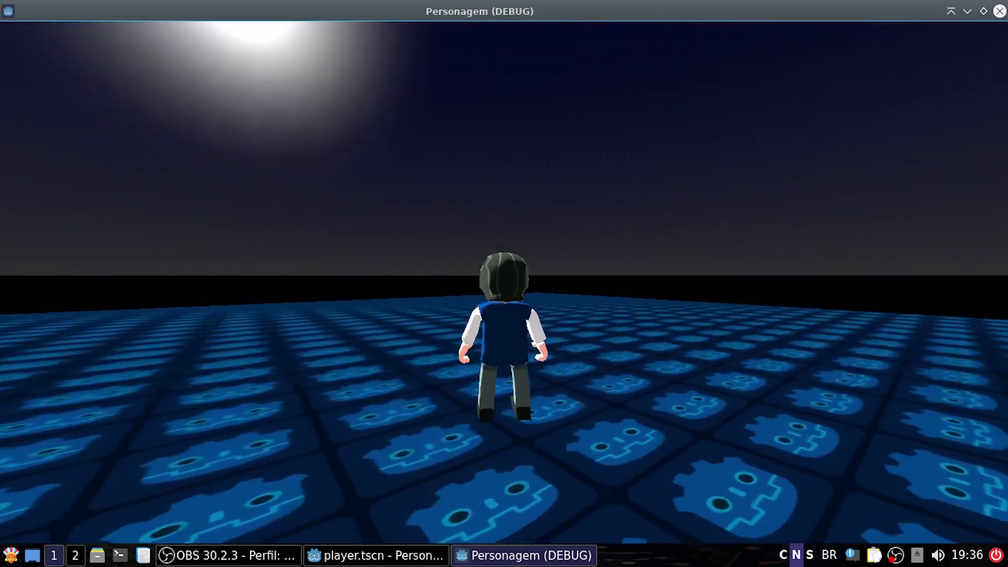
left_click_drag(505, 283, 242, 287)
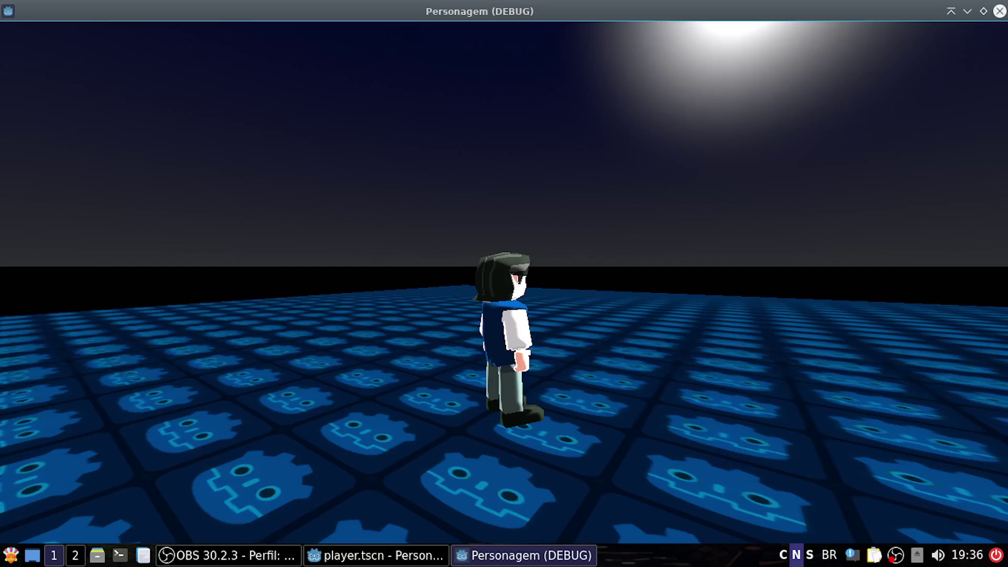
left_click_drag(504, 284, 504, 389)
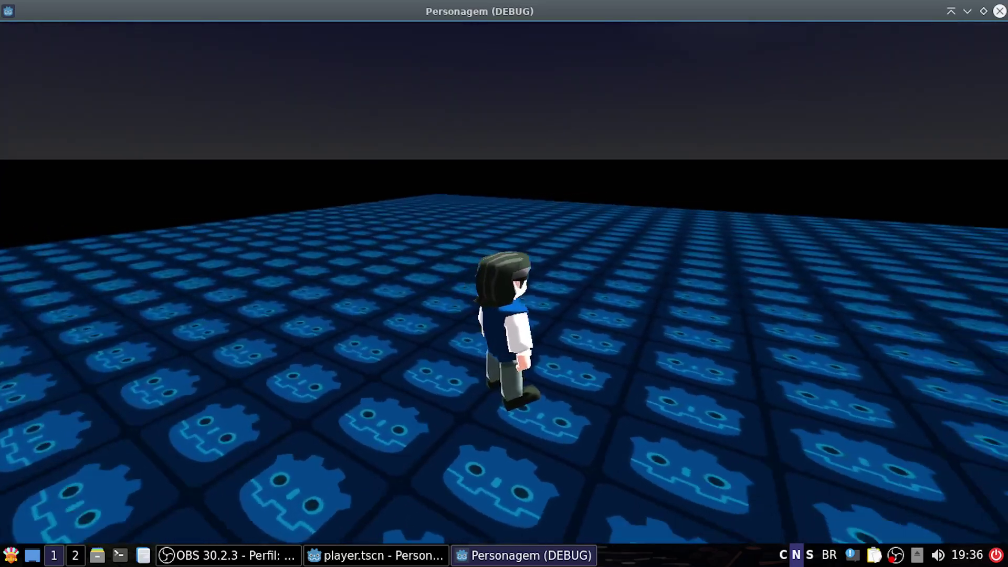
mouse_move(505, 284)
left_mouse_down()
mouse_move(484, 284)
mouse_move(504, 194)
left_mouse_up()
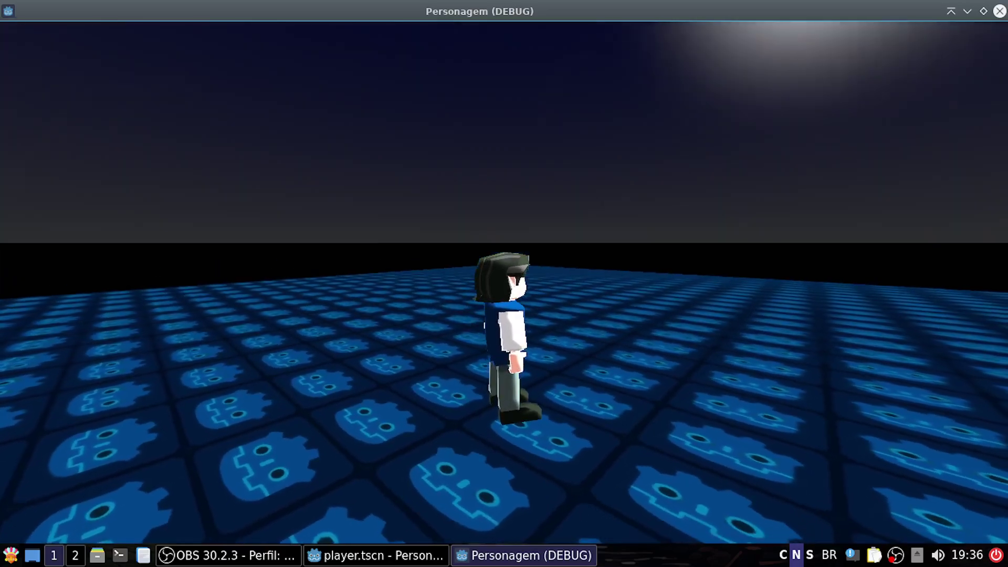
left_click_drag(504, 284, 346, 283)
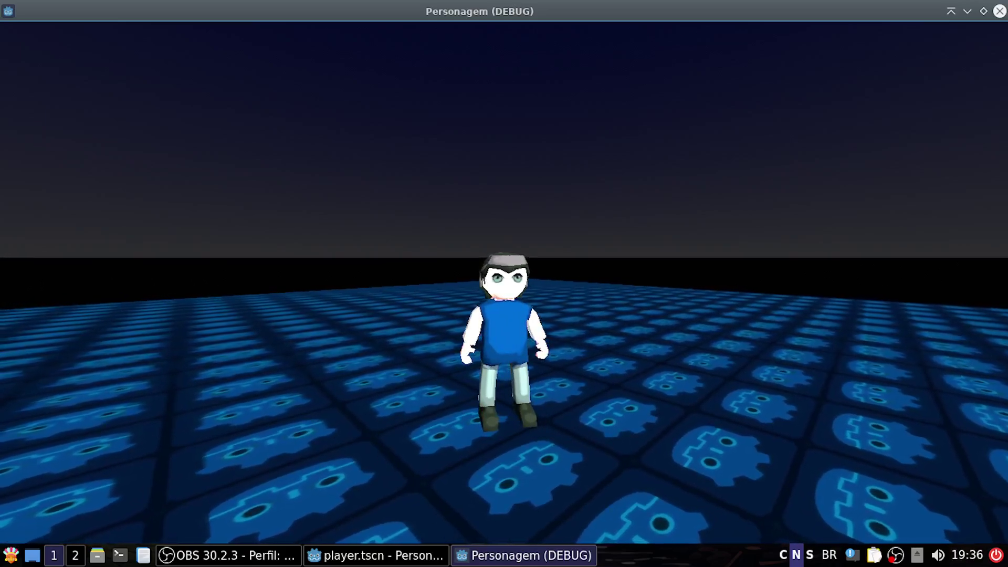
Walk the character forward with W, then close the debug window to stop the game.
key("w")
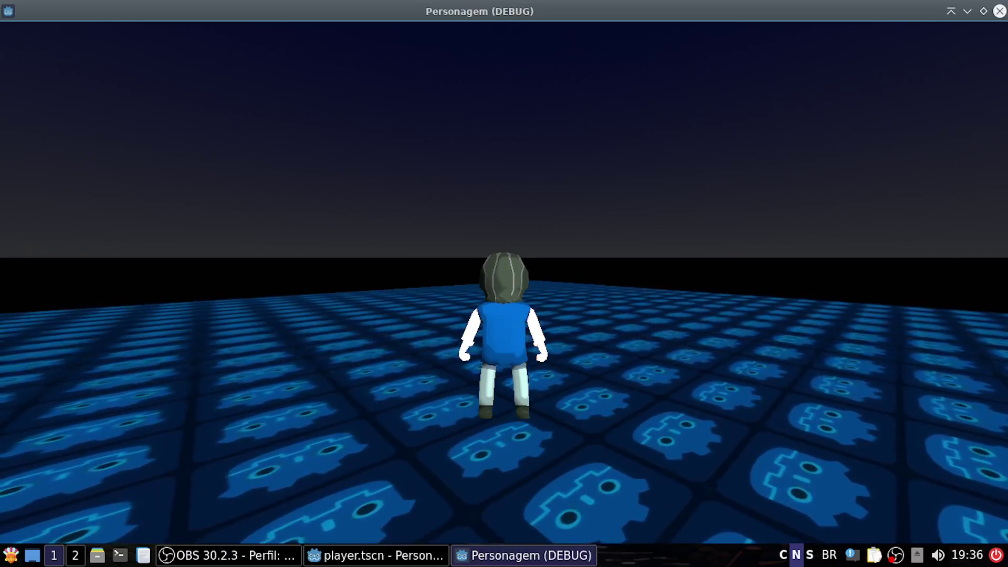
key("w")
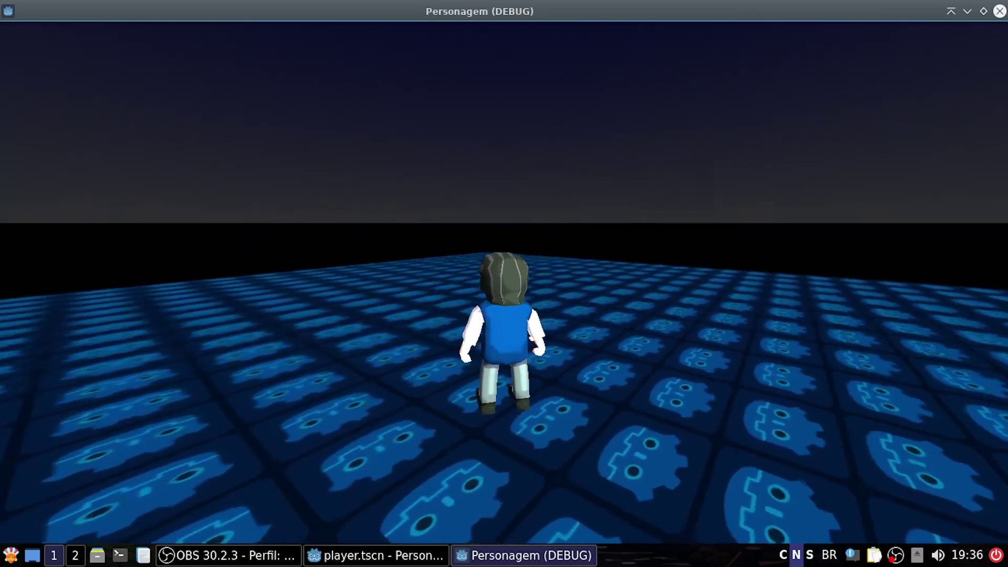
key("w")
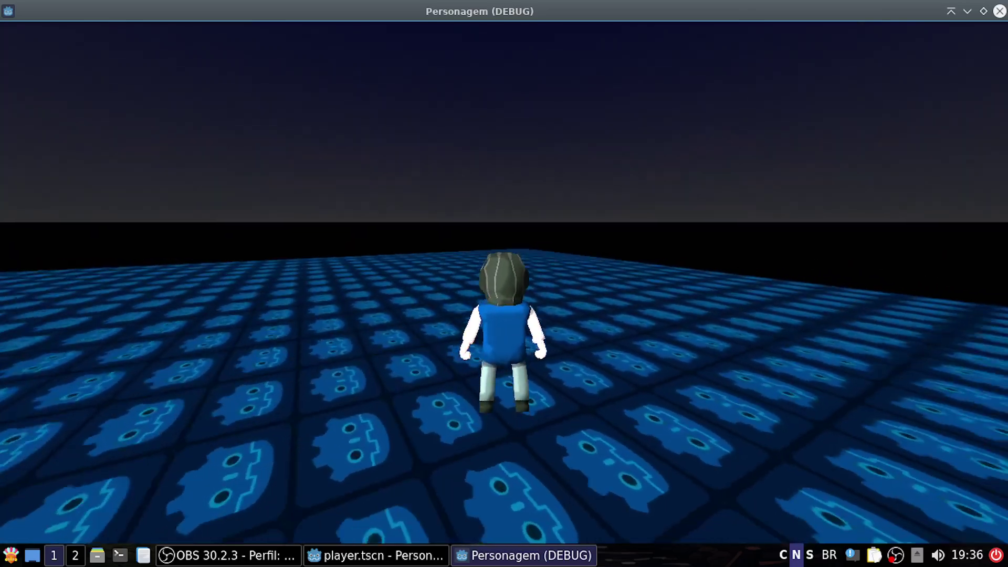
key("w")
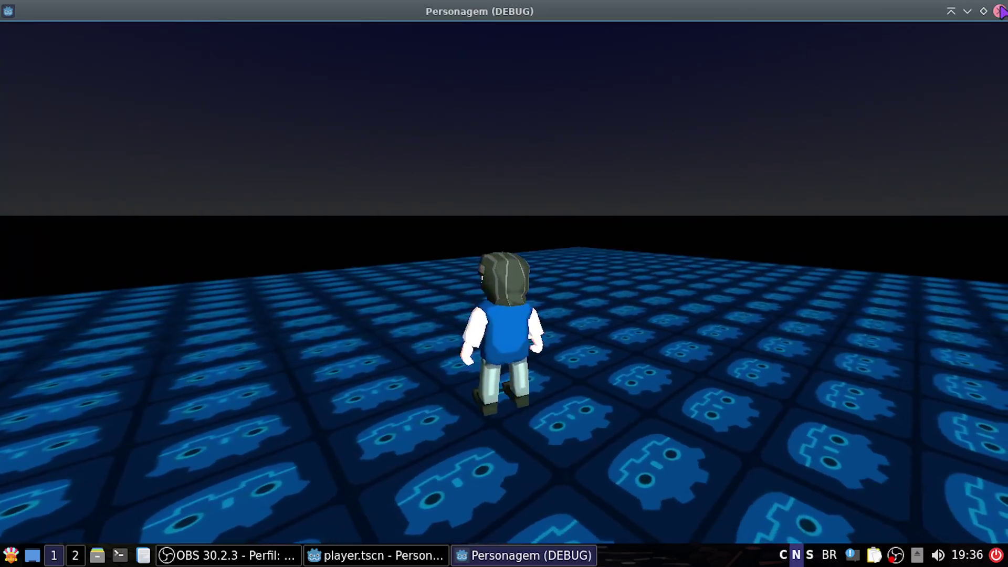
left_click(1000, 11)
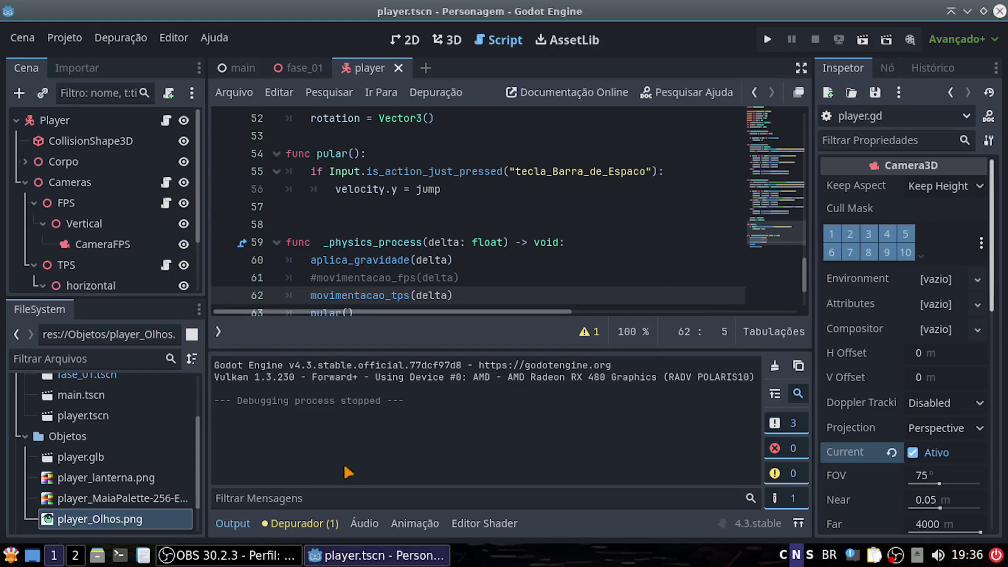
Hide the Output panel and side docks, then scroll through the movimentacao_tps code.
left_click(245, 525)
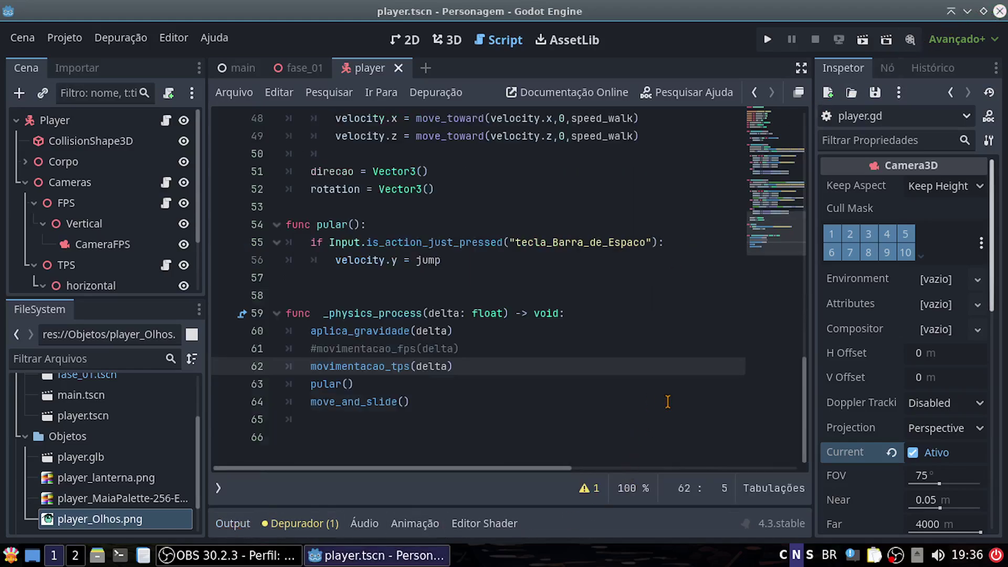
left_click(802, 68)
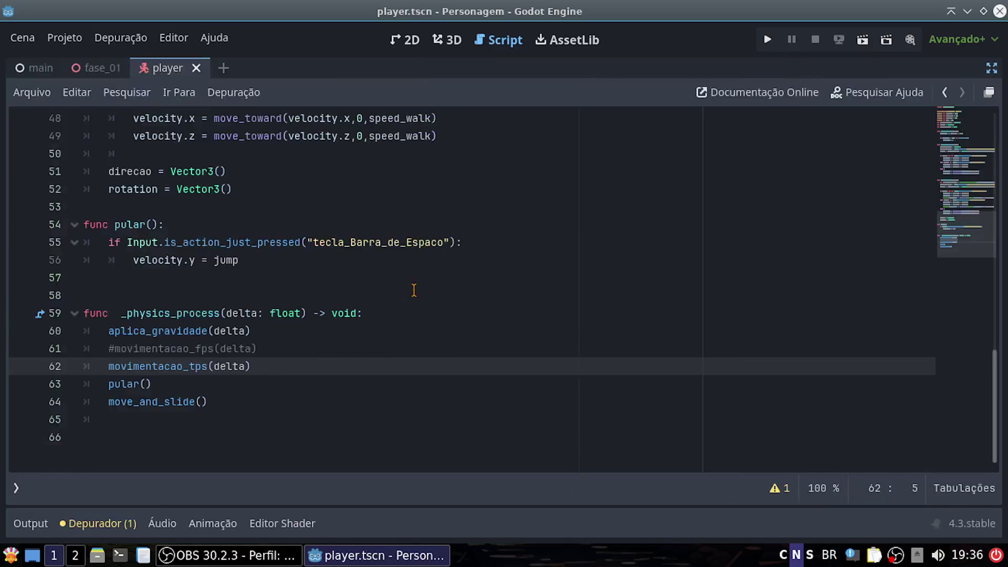
scroll(436, 310, "up", 2)
scroll(457, 331, "up", 5)
scroll(526, 360, "up", 2)
scroll(534, 365, "up", 1)
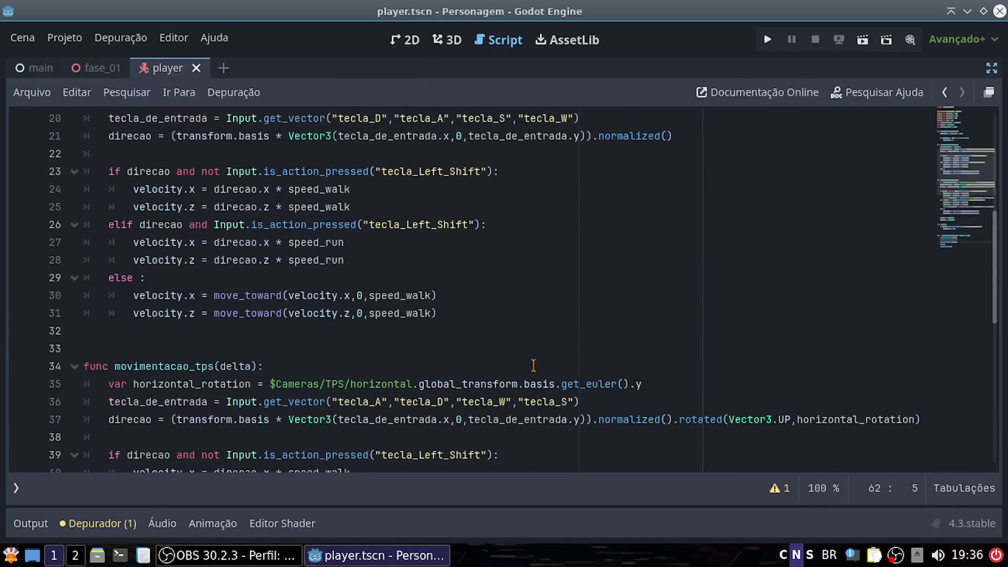
scroll(470, 378, "down", 2)
scroll(368, 342, "down", 2)
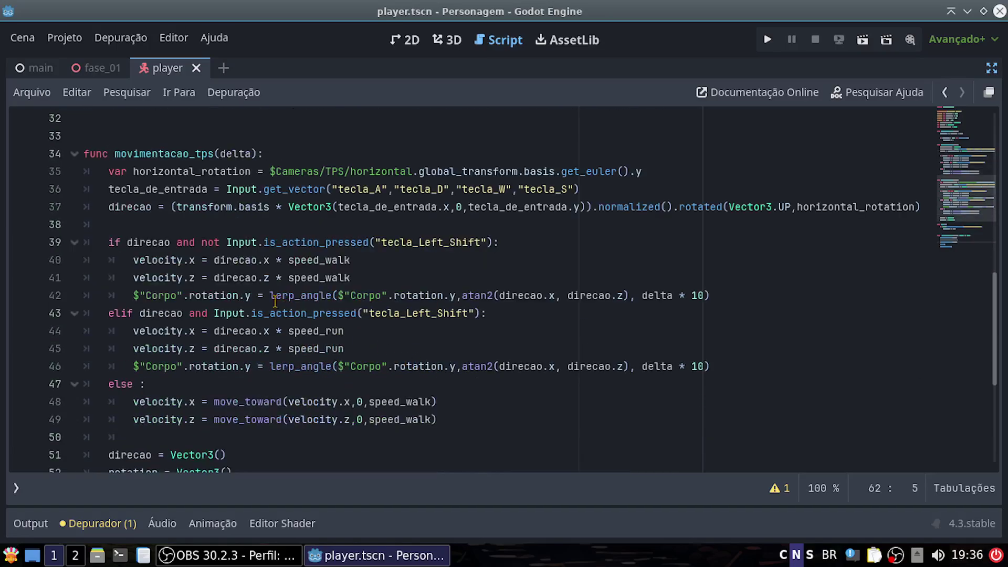
scroll(322, 268, "down", 2)
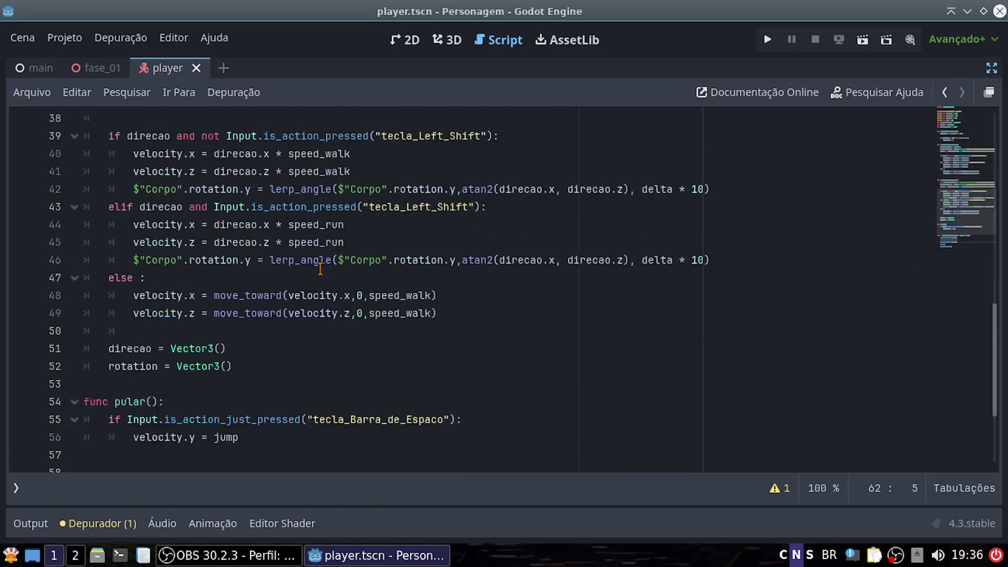
scroll(320, 270, "down", 1)
scroll(328, 345, "up", 1)
scroll(436, 329, "up", 1)
scroll(569, 334, "up", 1)
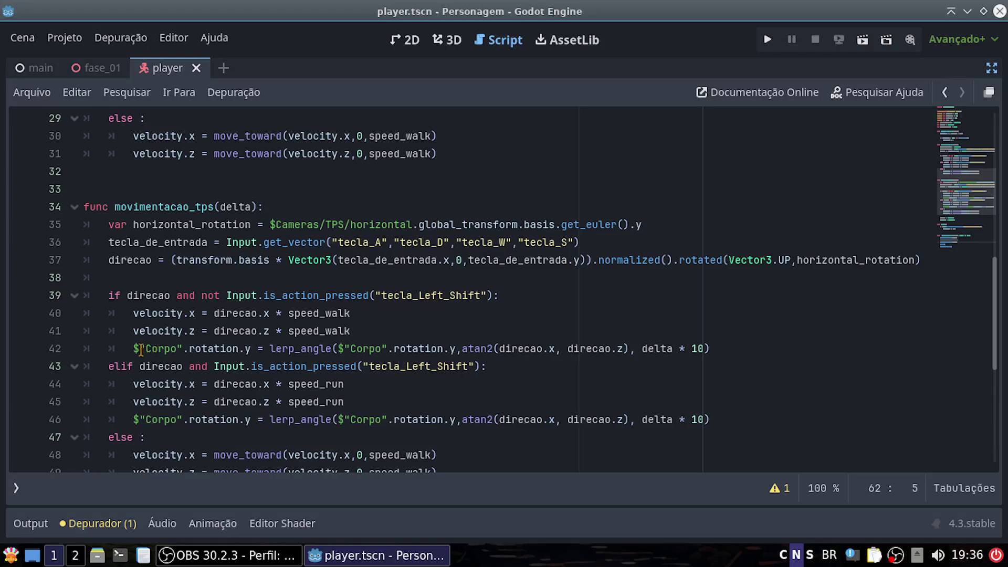
Highlight the Corpo rotation line 42, then the slowdown lines 48–49 in the else branch.
left_click_drag(134, 349, 764, 342)
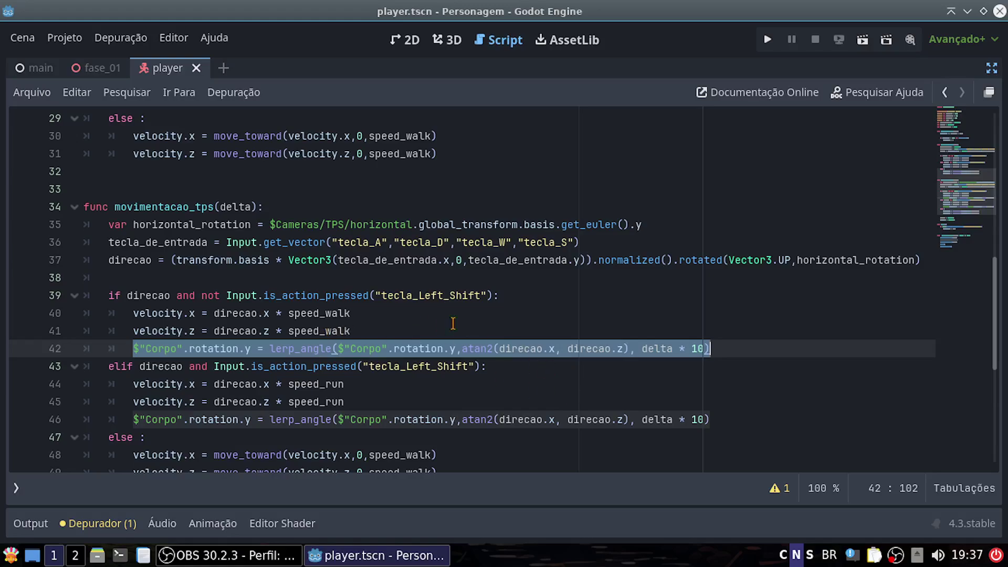
scroll(581, 320, "down", 3)
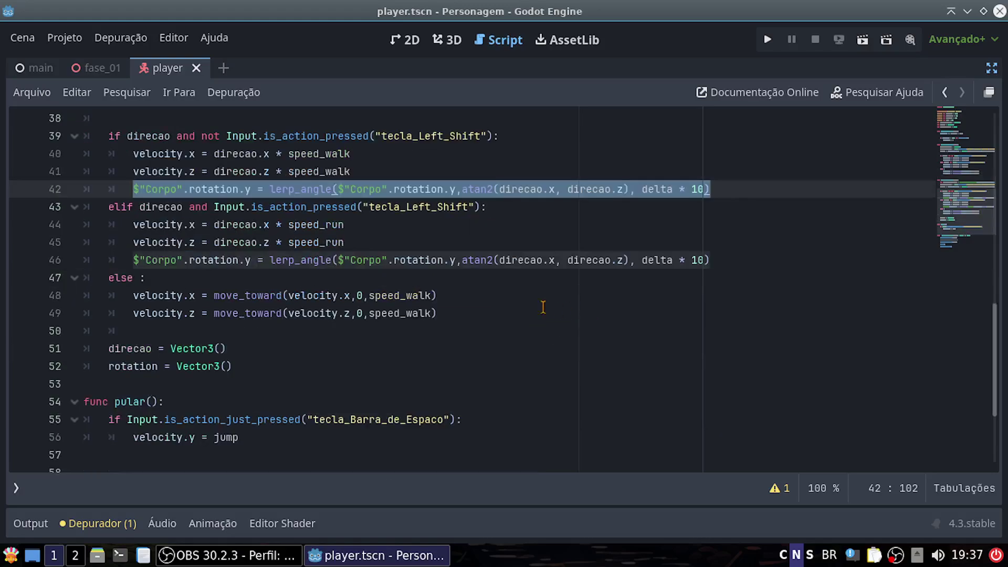
scroll(437, 309, "up", 1)
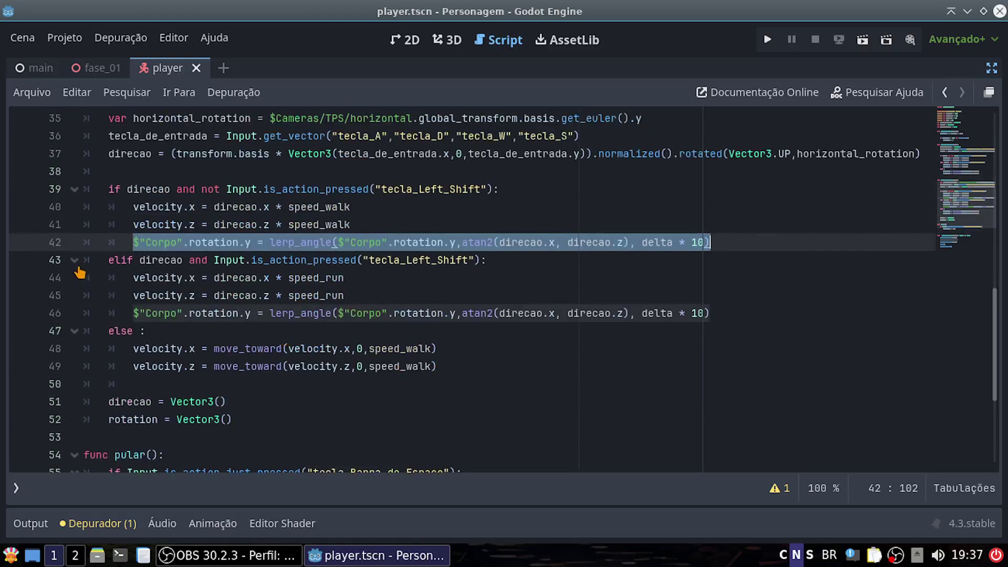
left_click(129, 240)
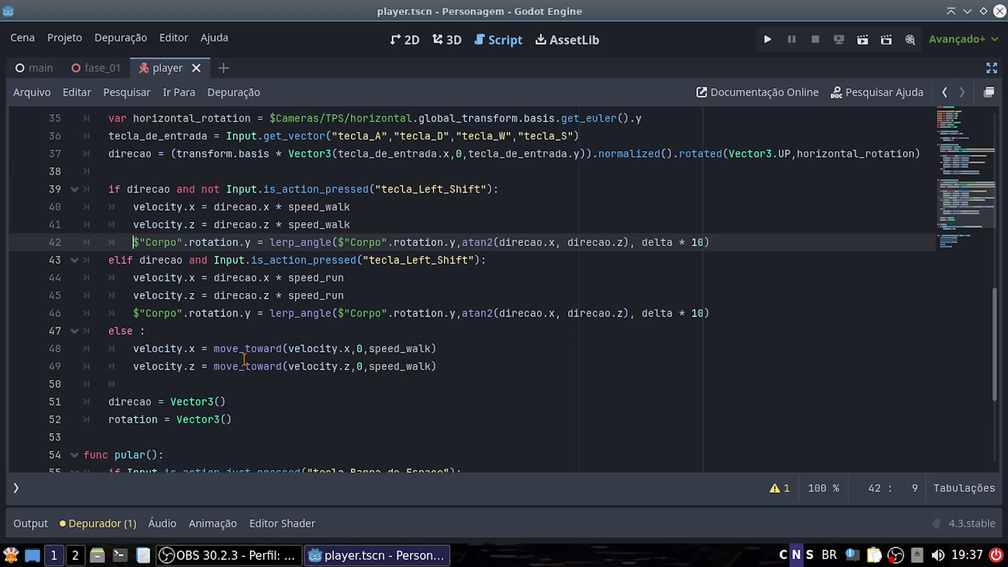
mouse_move(134, 350)
left_mouse_down()
mouse_move(160, 361)
mouse_move(468, 368)
left_mouse_up()
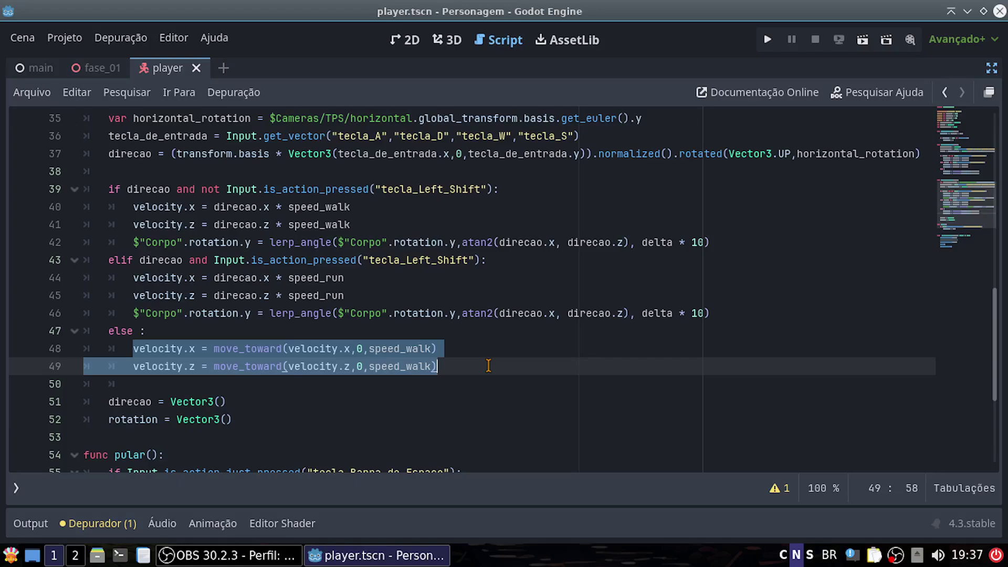
left_click(489, 366)
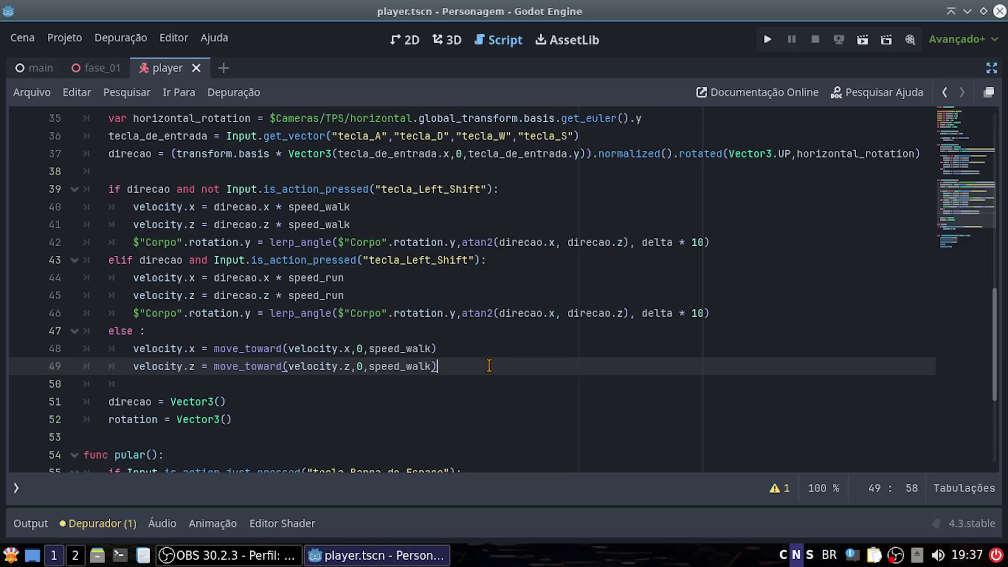
Highlight the direcao and rotation reset lines 51–52 at the end of the movement code.
scroll(272, 416, "down", 1)
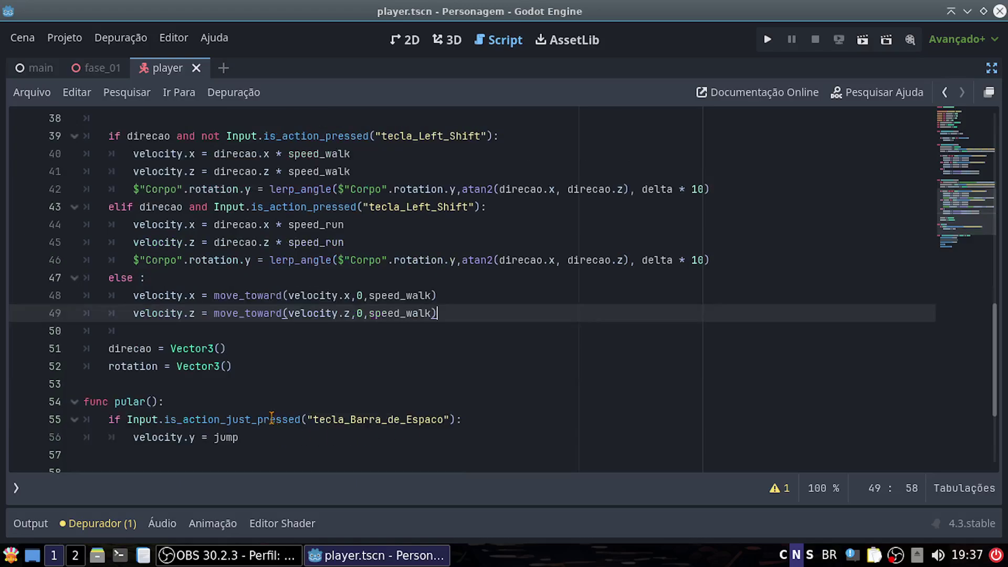
left_click_drag(106, 343, 288, 355)
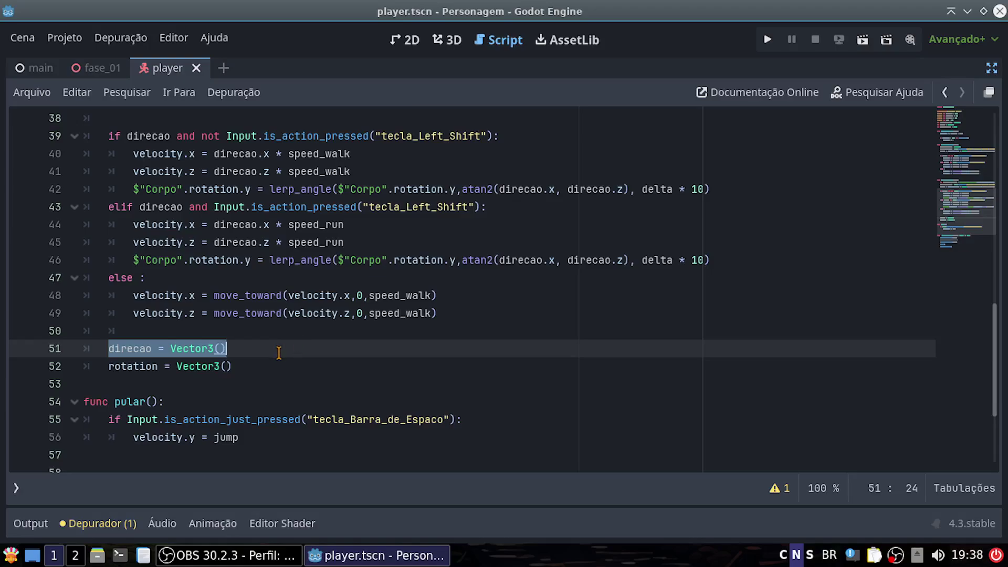
left_click(280, 353)
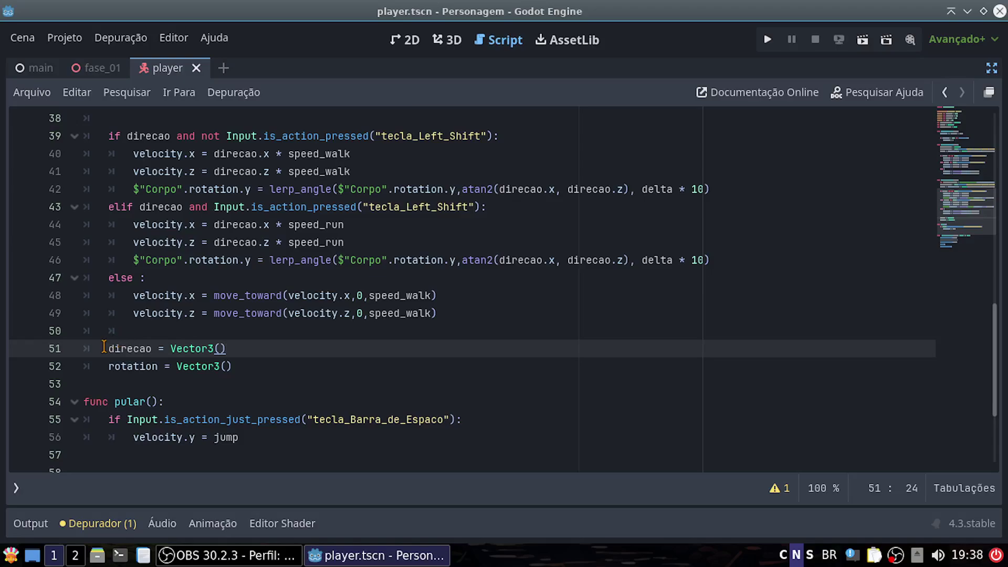
Put # before direcao = Vector3() on line 51 and rotation = Vector3() on line 52.
left_click(105, 348)
left_click(107, 367)
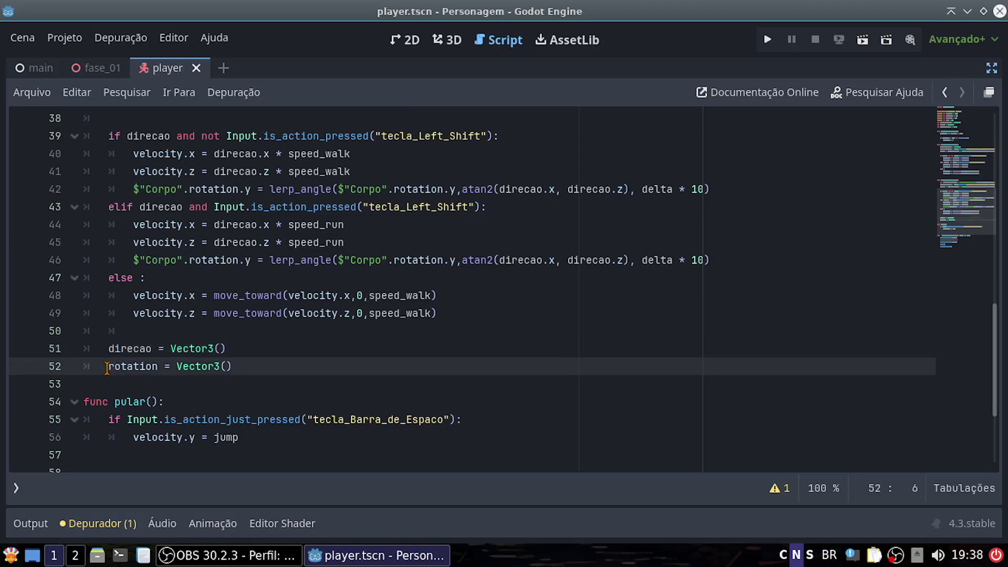
left_click_drag(107, 367, 252, 370)
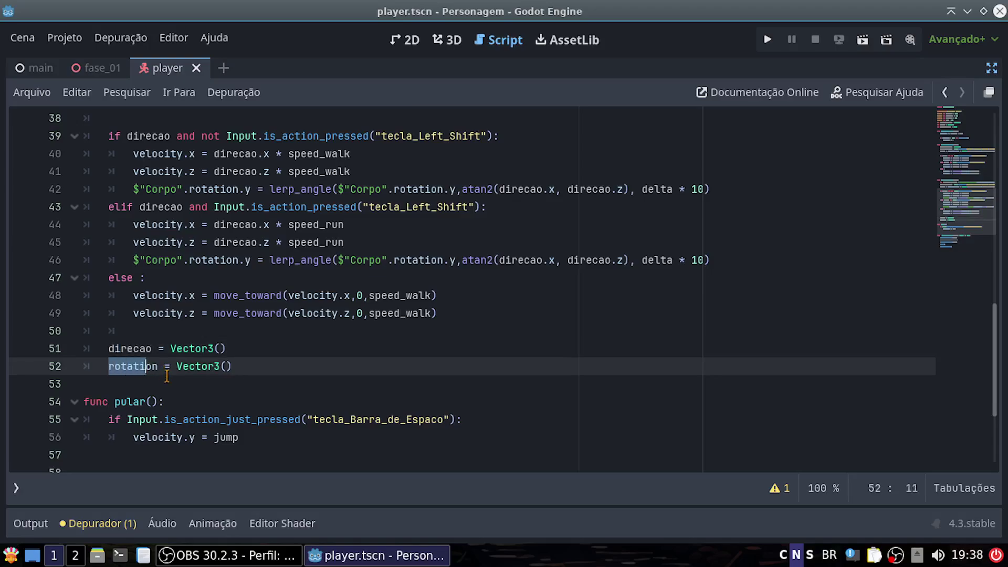
left_click(238, 366)
left_click(110, 349)
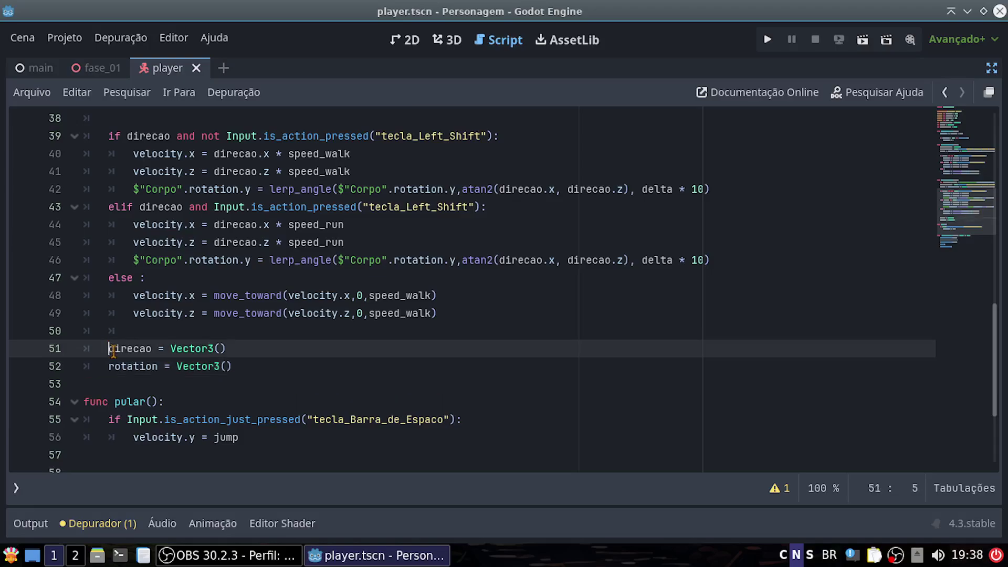
type("#")
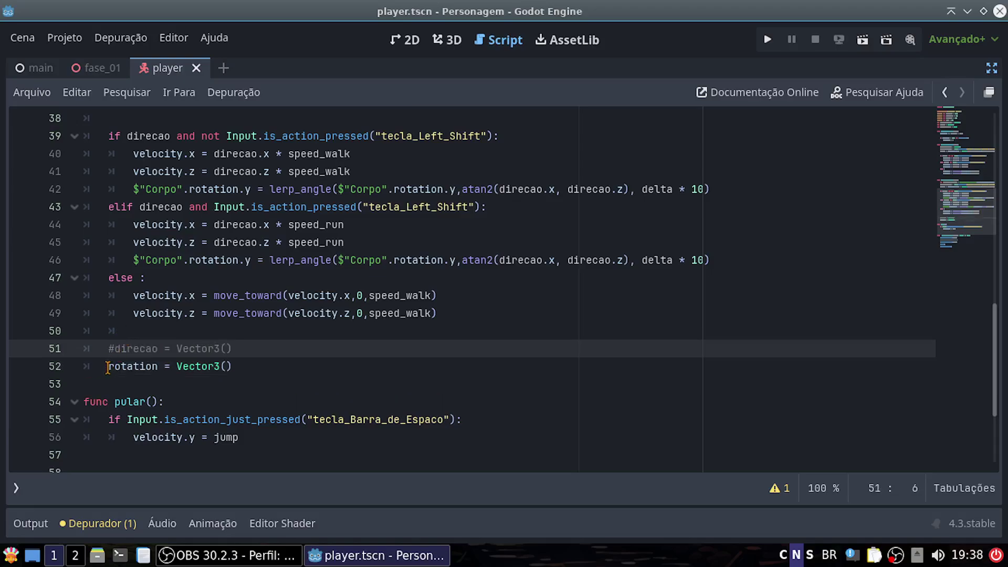
left_click(108, 367)
type("#")
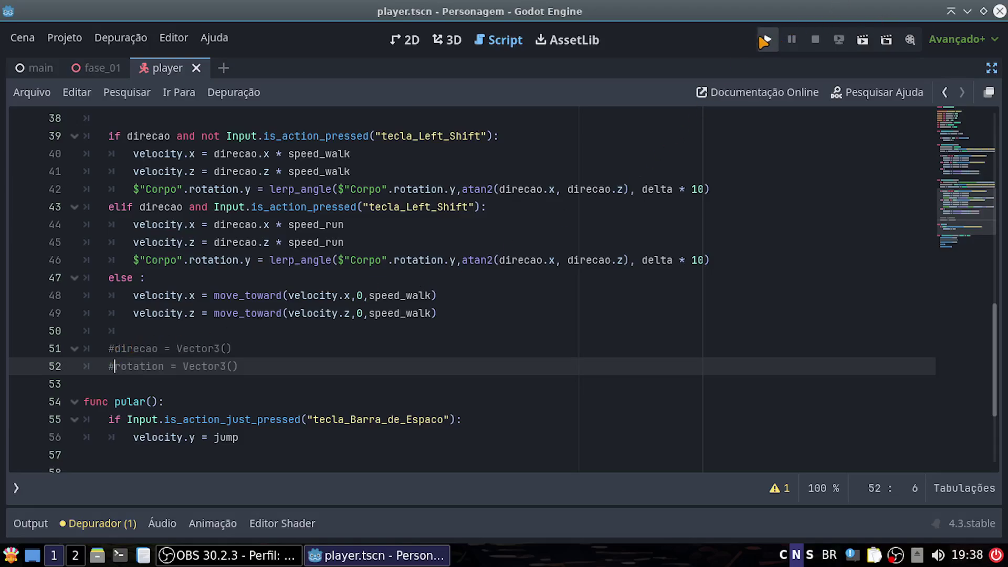
Run the scene full-screen, walk the character with W, A and D, then close it.
left_click(785, 38)
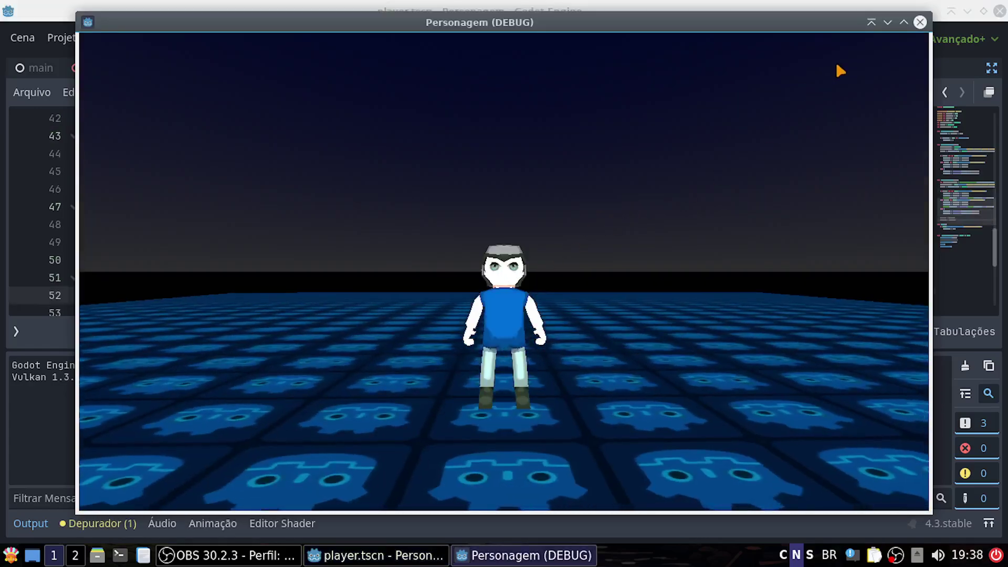
left_click(904, 22)
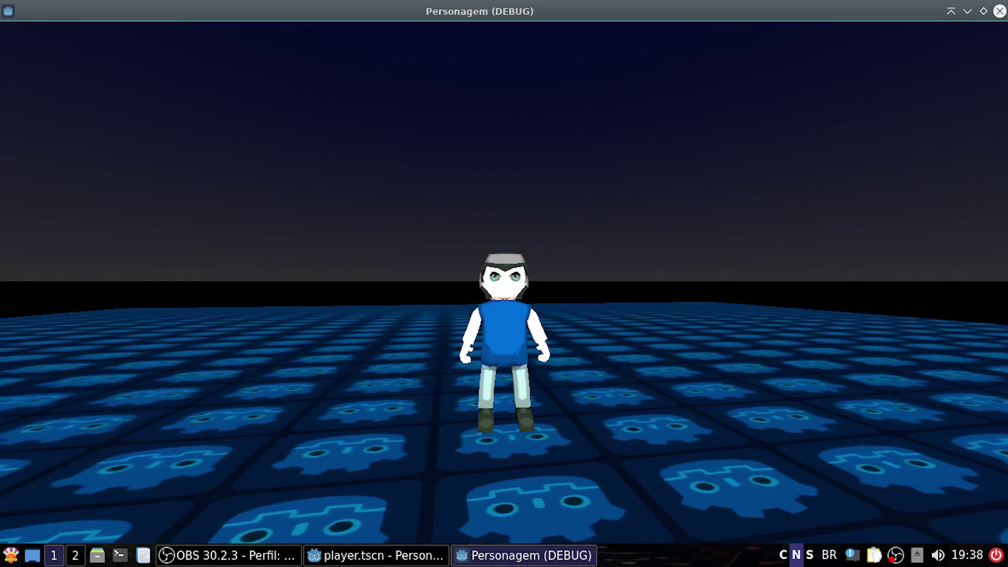
key("w")
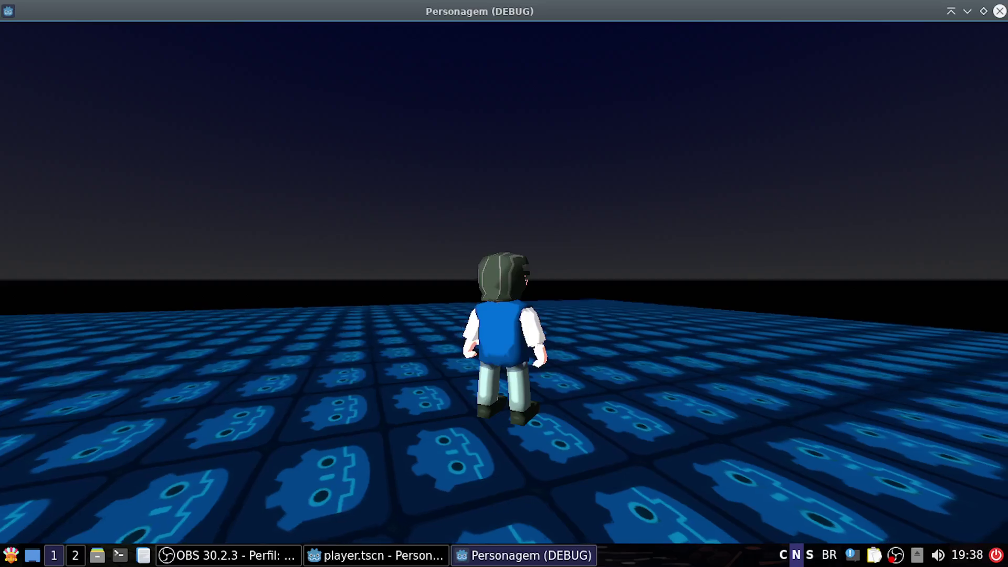
mouse_move(504, 283)
key("a")
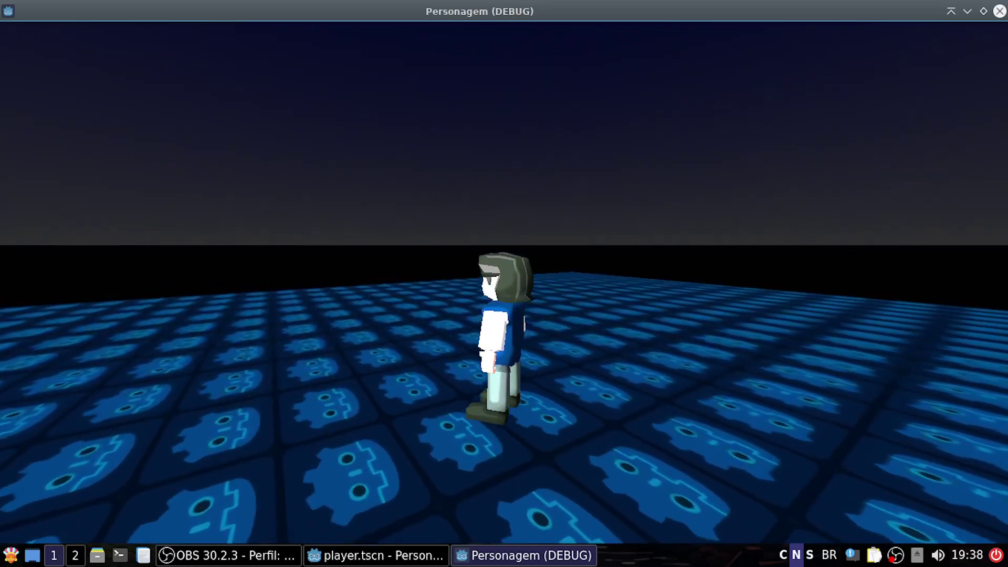
key("d")
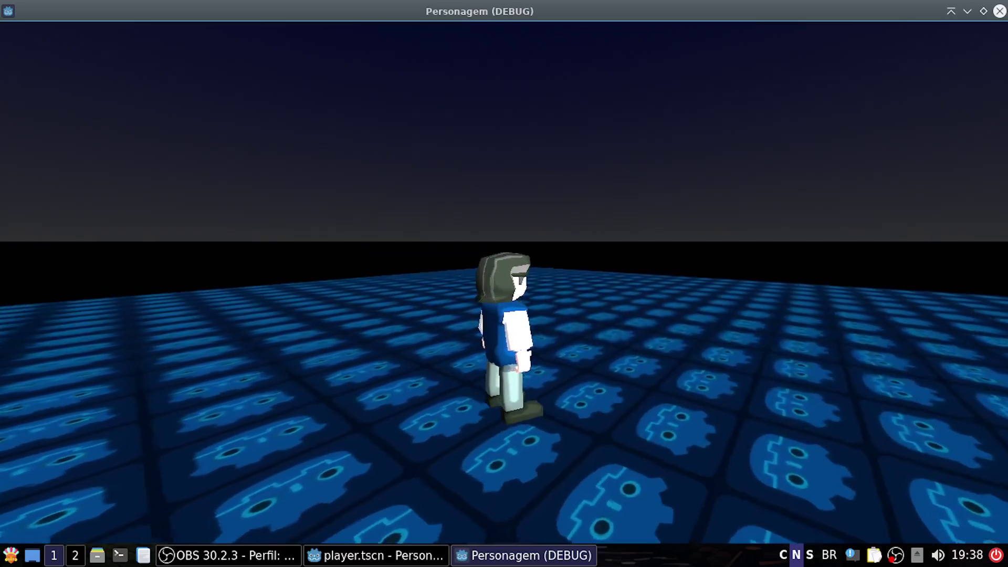
key("w")
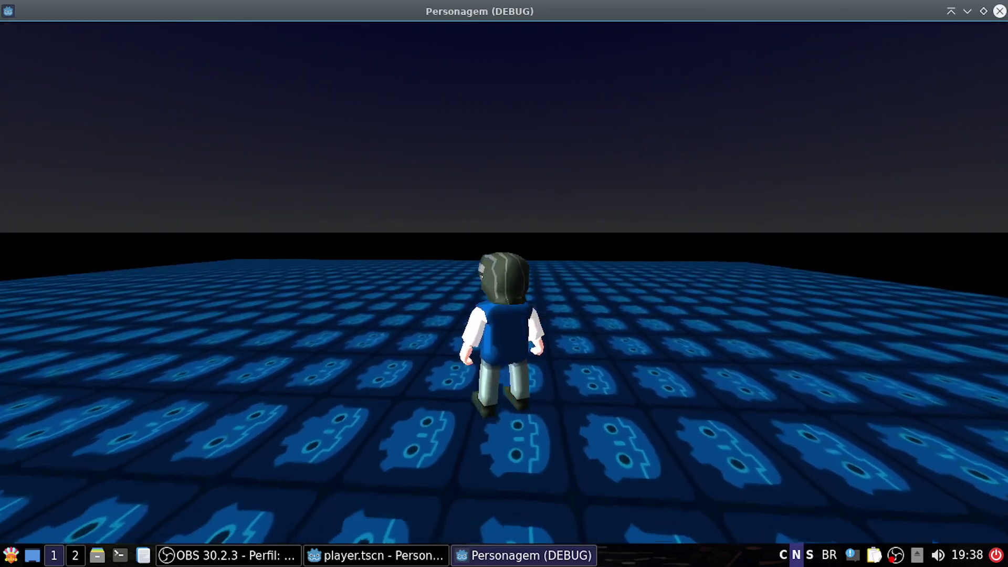
key("d")
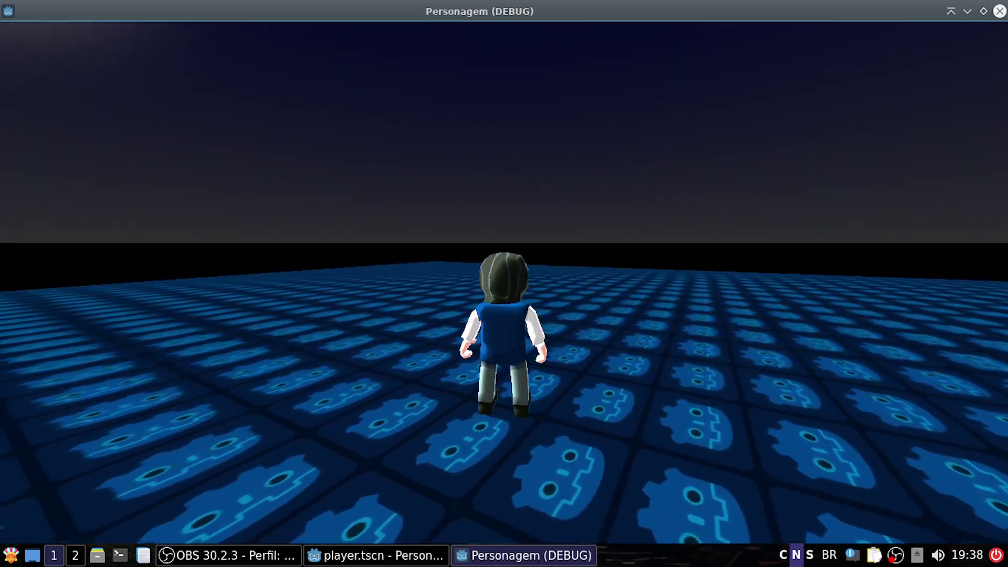
left_click(999, 11)
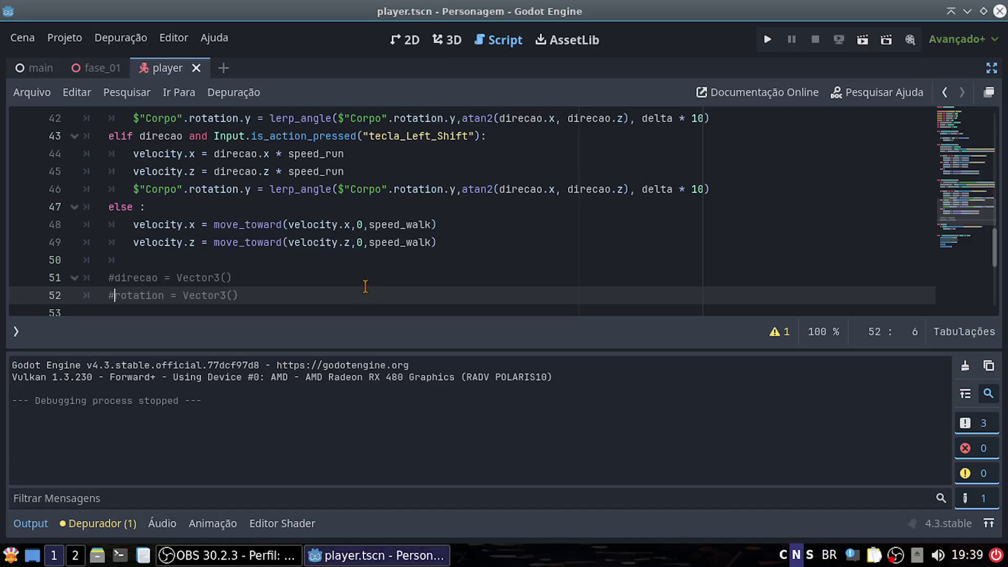
Hide the Output panel, uncomment lines 52 and 51 with Ctrl+K, and run the project.
left_click(30, 524)
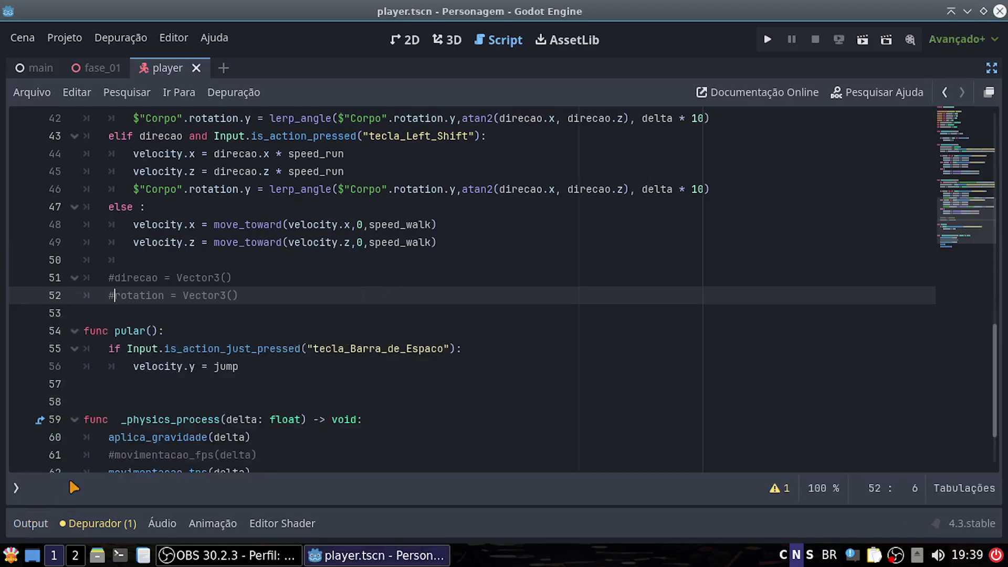
key("ctrl+k")
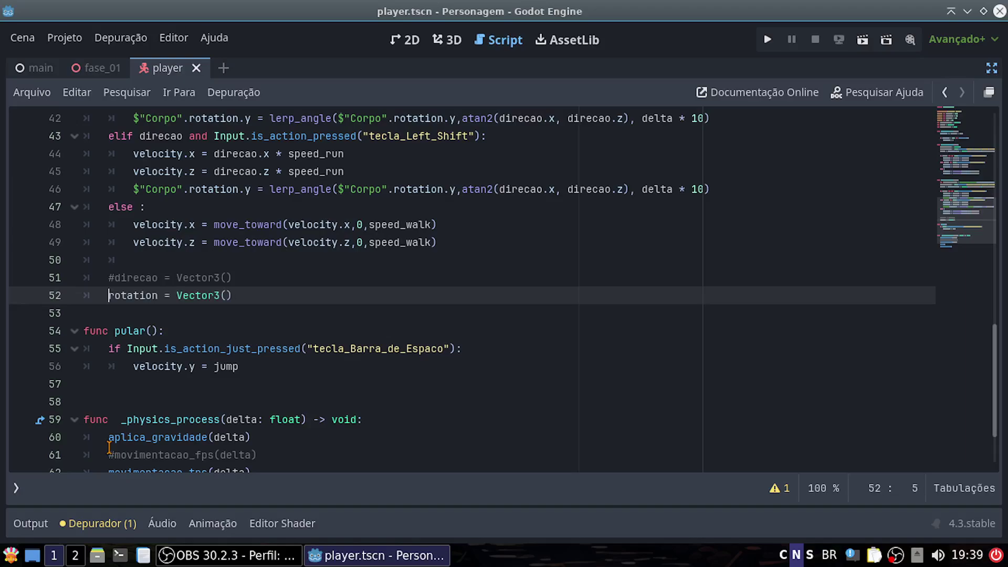
key("Up")
key("ctrl+k")
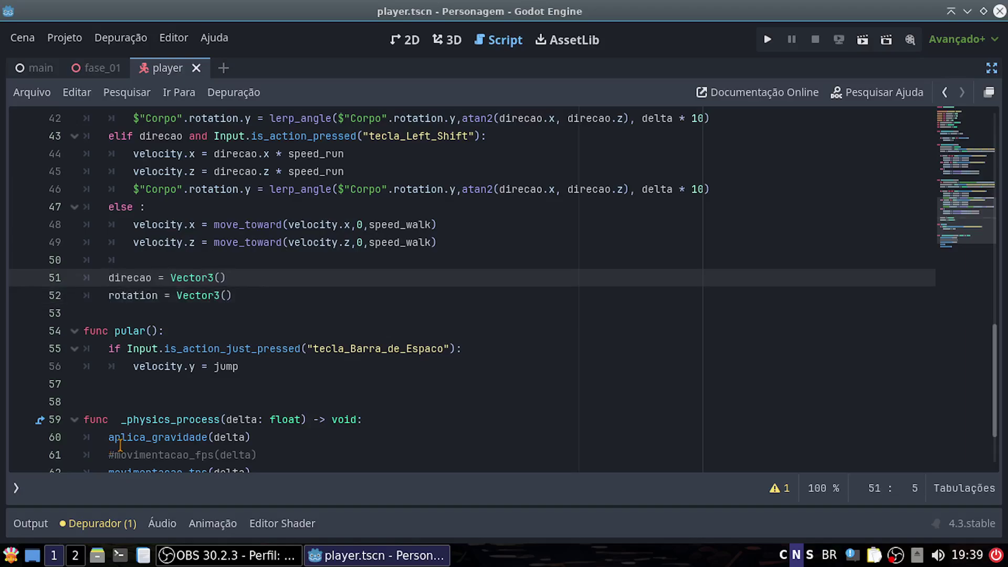
left_click(766, 37)
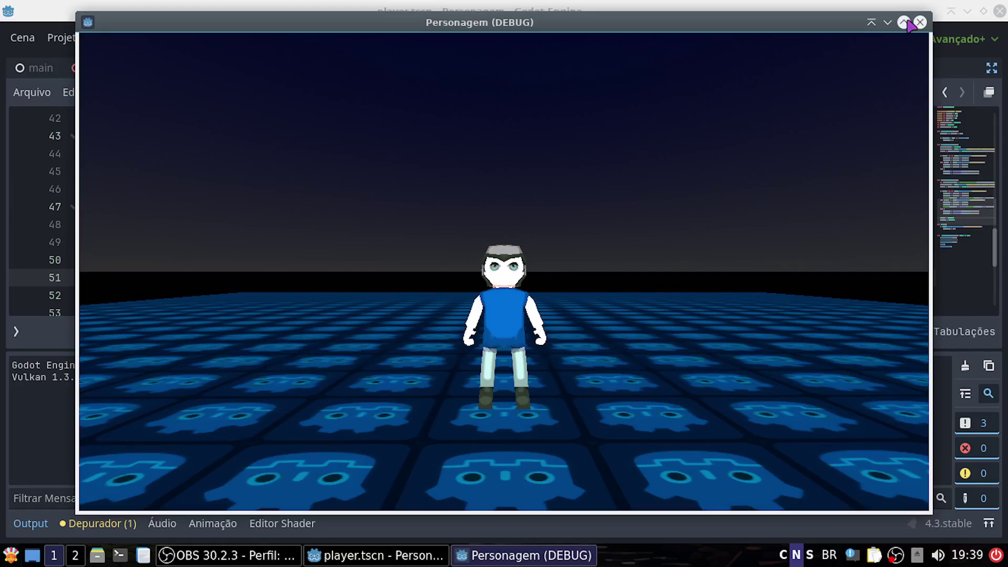
Maximize the game window, walk the character forward with W, then free the mouse with Esc.
left_click(904, 22)
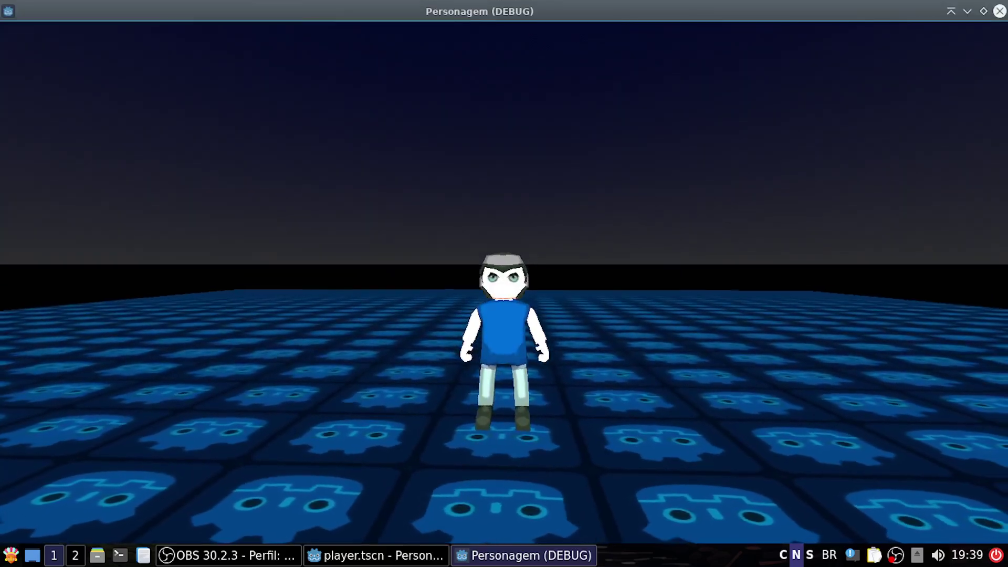
key("w")
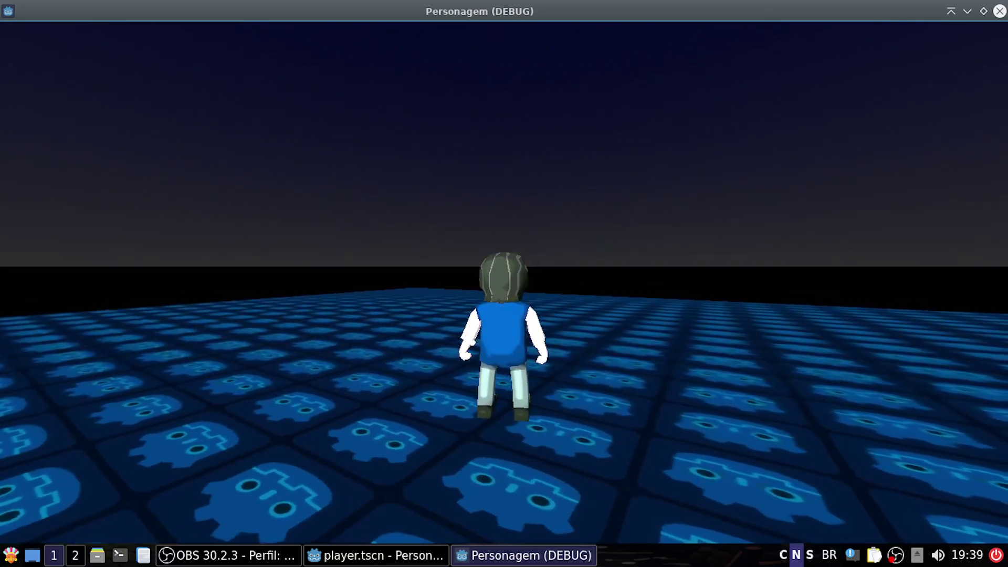
key("Escape")
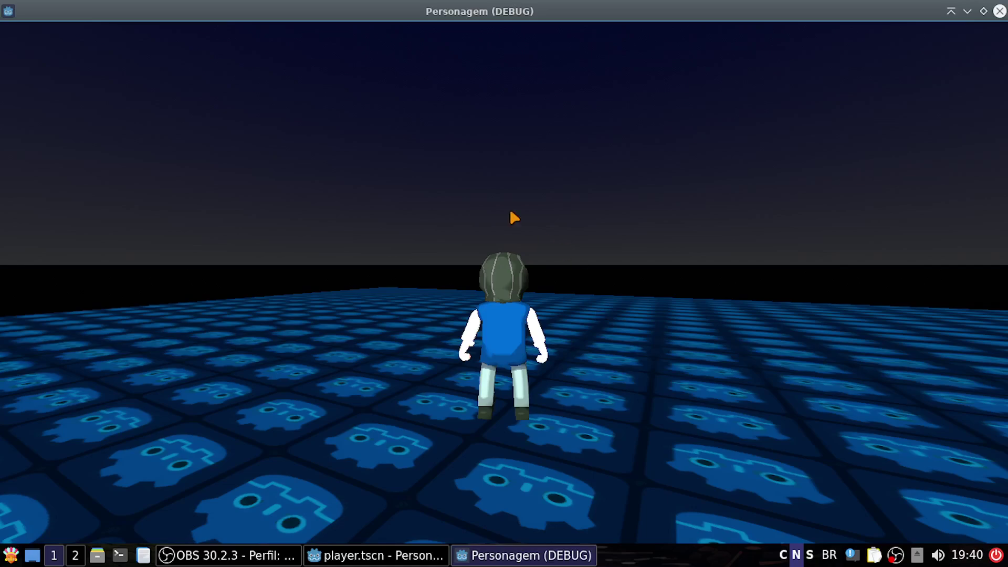
Click in the game window and orbit the camera to the character's side.
left_click(565, 291)
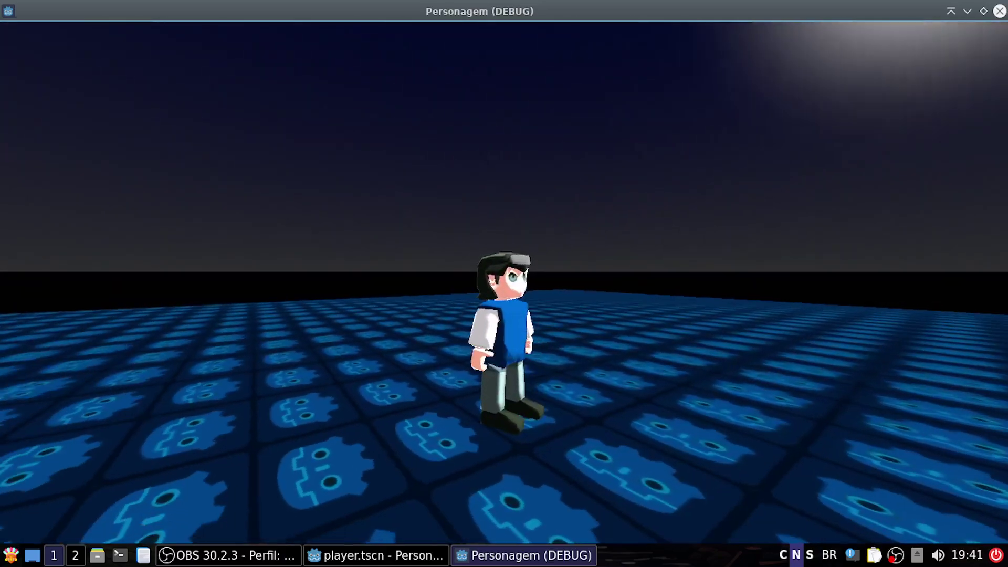
Stop the running game, hide the Output log, and leave distraction-free mode to restore the docks.
left_click(999, 11)
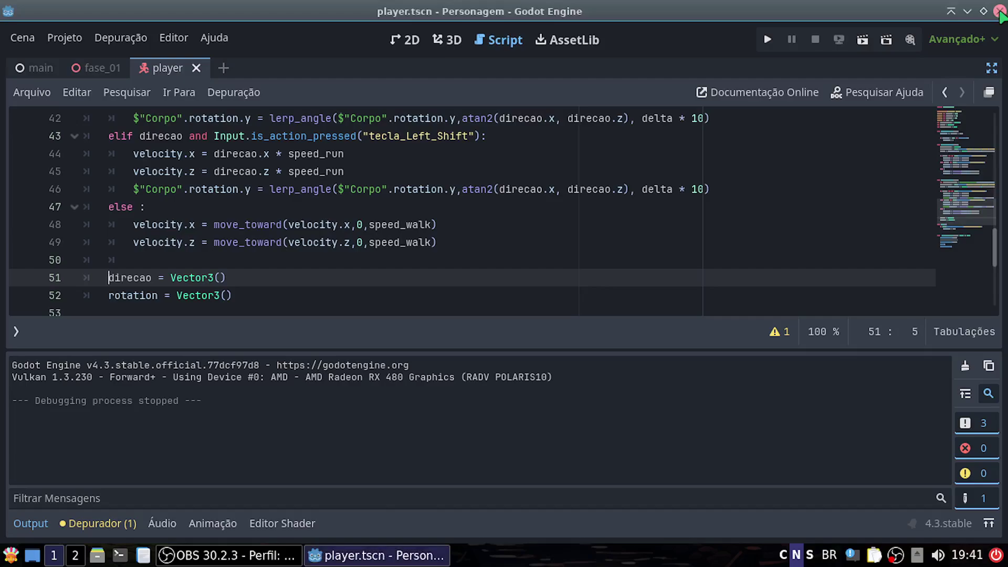
left_click(30, 524)
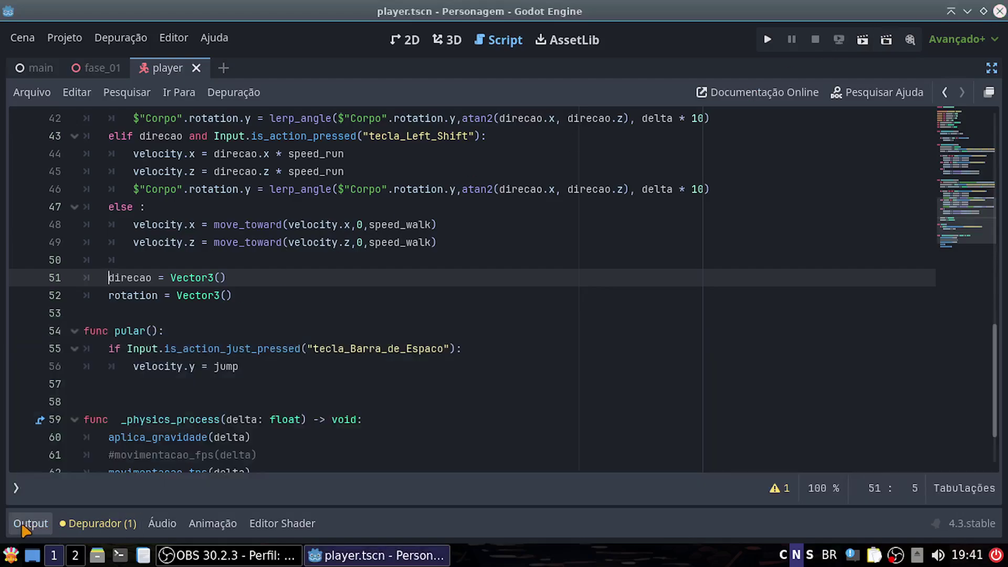
left_click(994, 67)
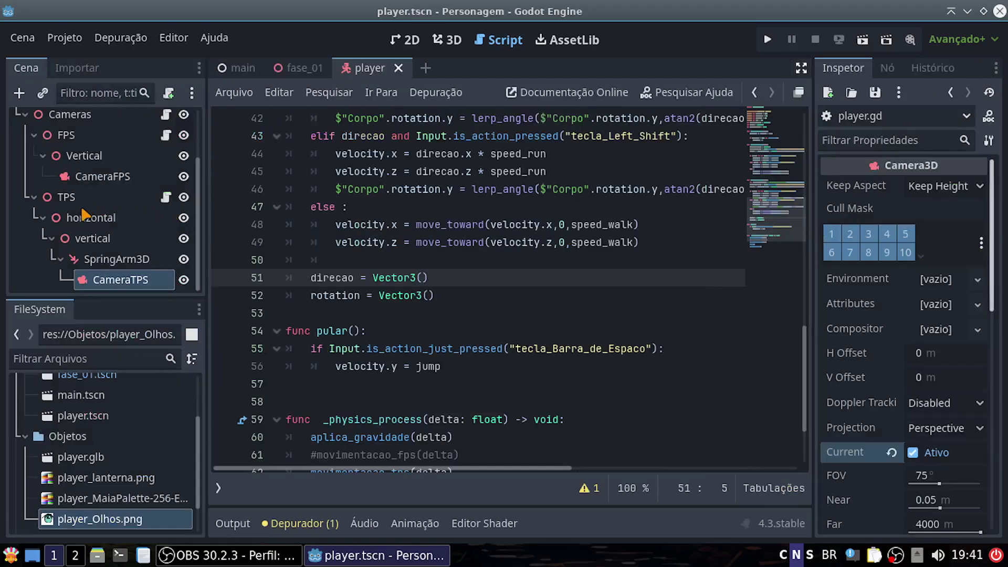
scroll(56, 257, "up", 3)
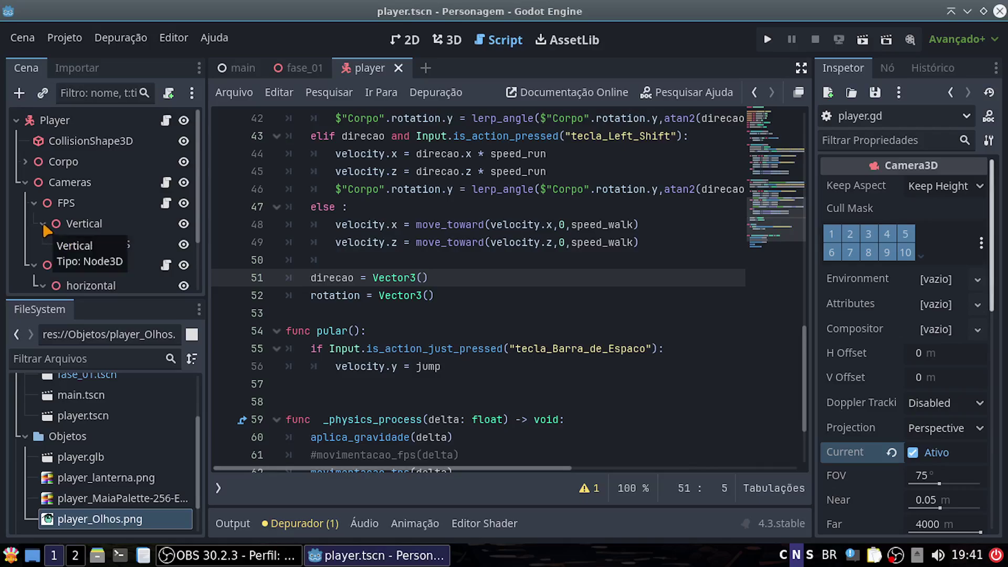
Make the scene tree taller and re-expand the FPS and TPS branches to reveal CameraFPS and CameraTPS.
left_click(34, 204)
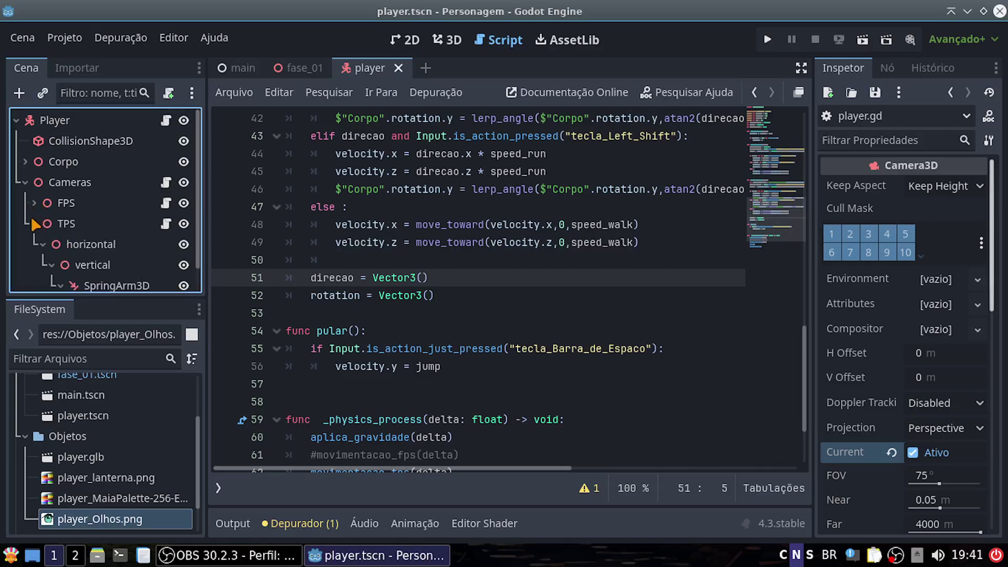
left_click(32, 222)
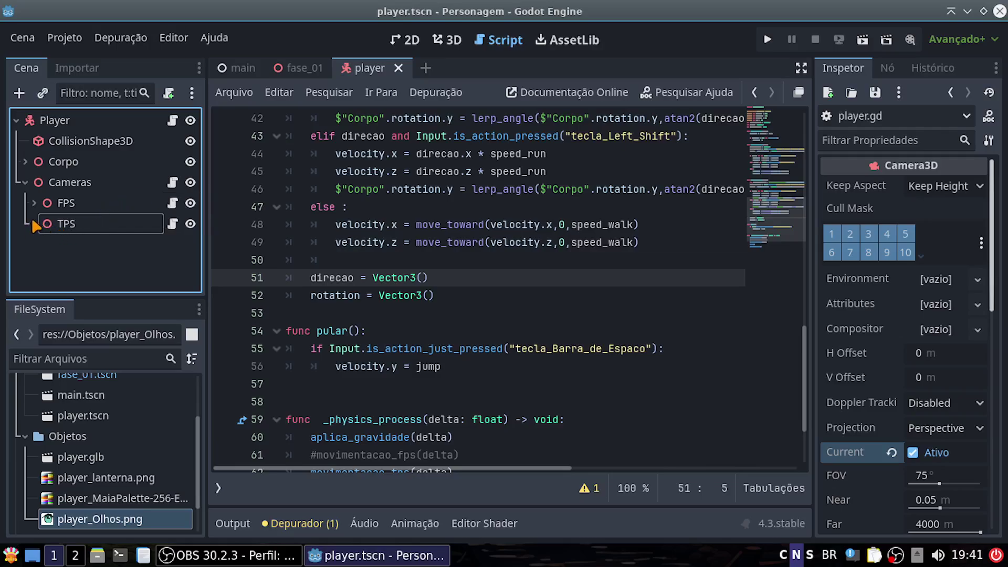
left_click(33, 202)
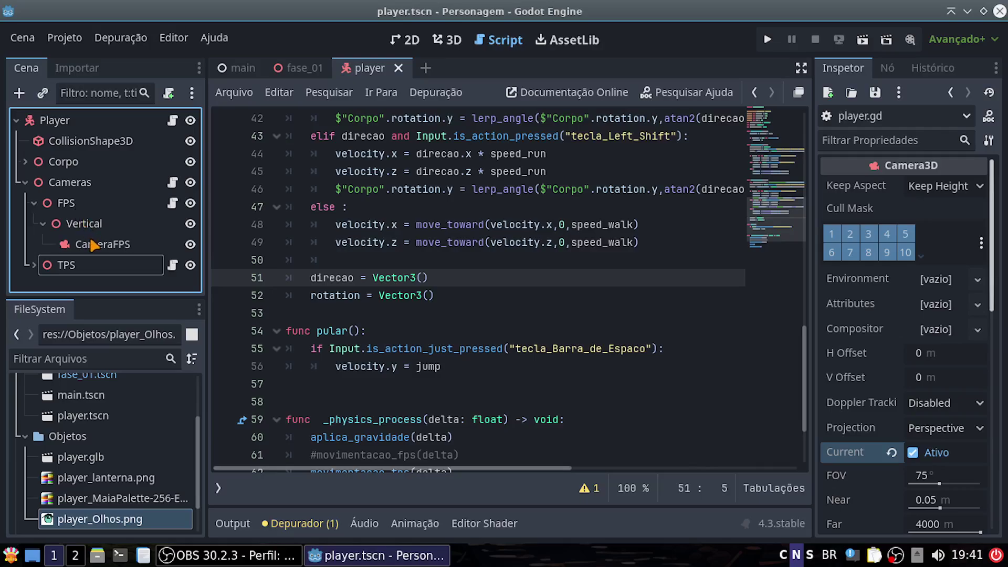
left_click_drag(112, 297, 109, 415)
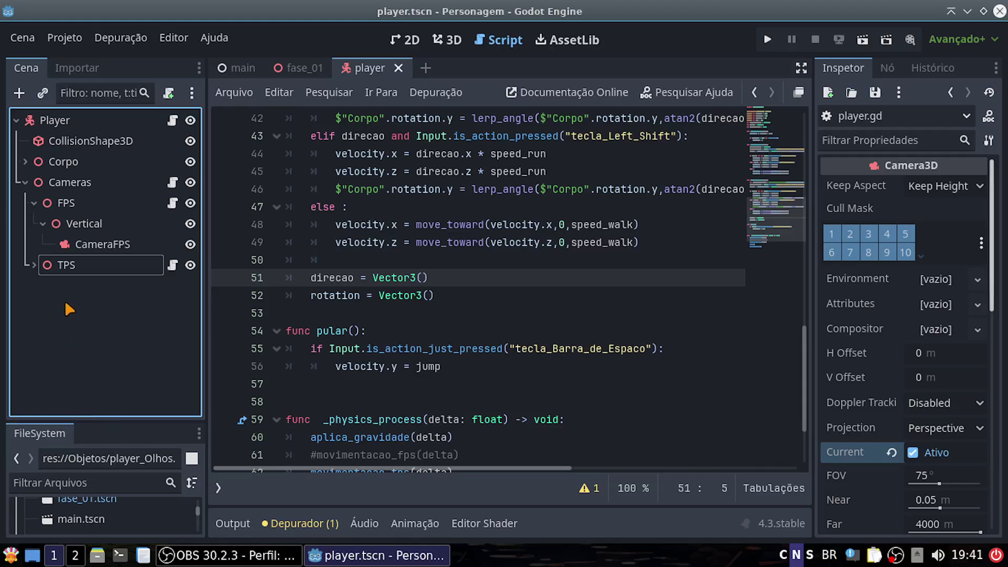
left_click(33, 261)
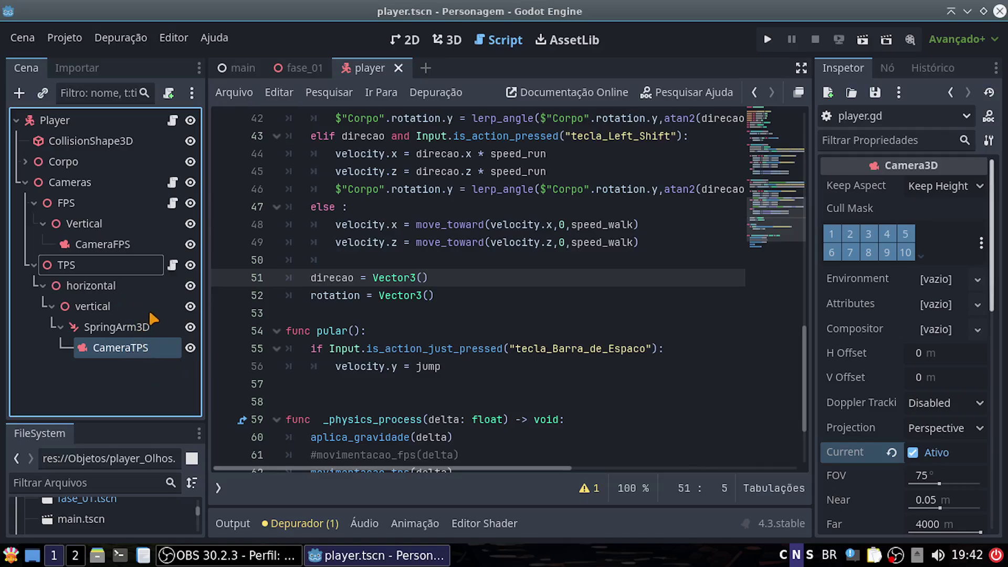
left_click(34, 266)
left_click(34, 266)
left_click_drag(444, 296, 302, 285)
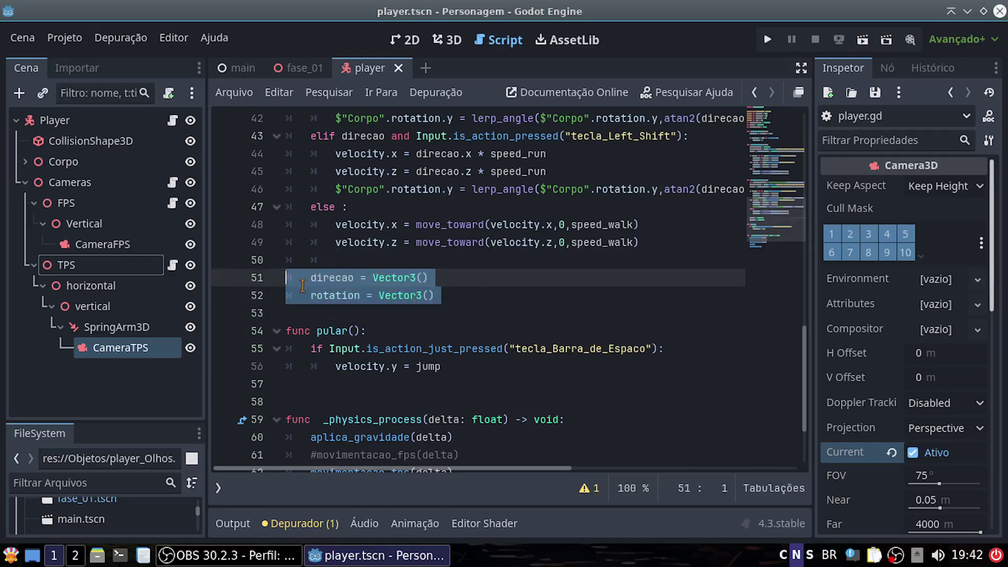
left_click(480, 299)
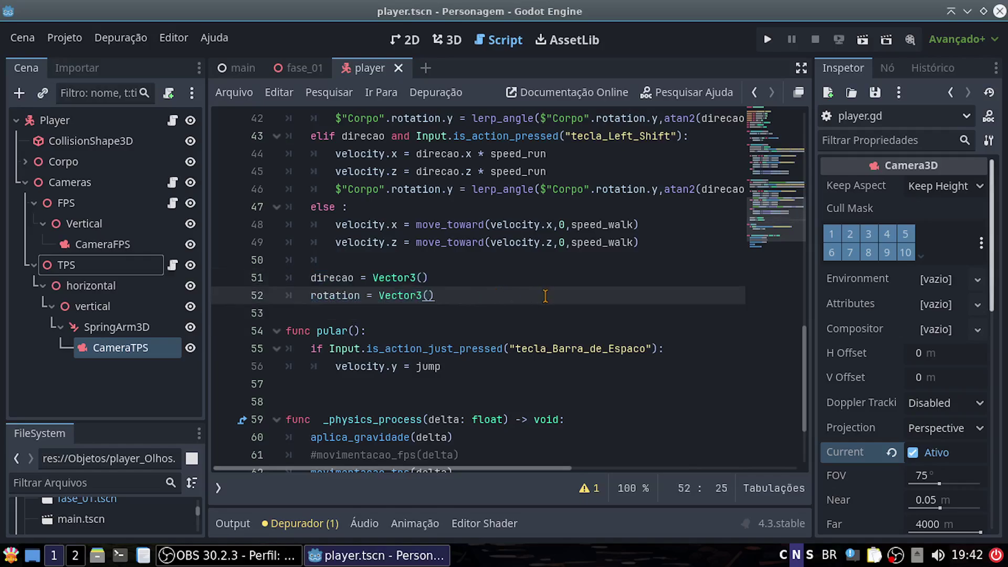